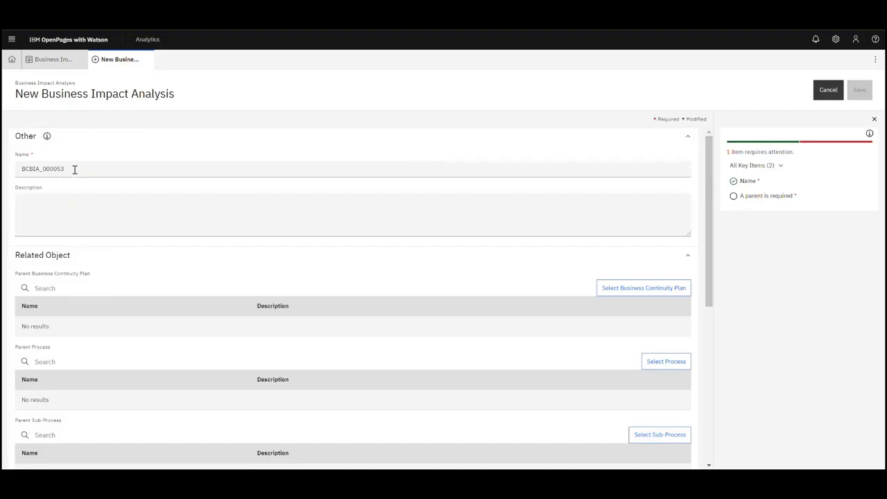
# - Append '_1' to make the name BCBIA_000053_1 and enter the description 'summary'
pyautogui.click(74, 169)
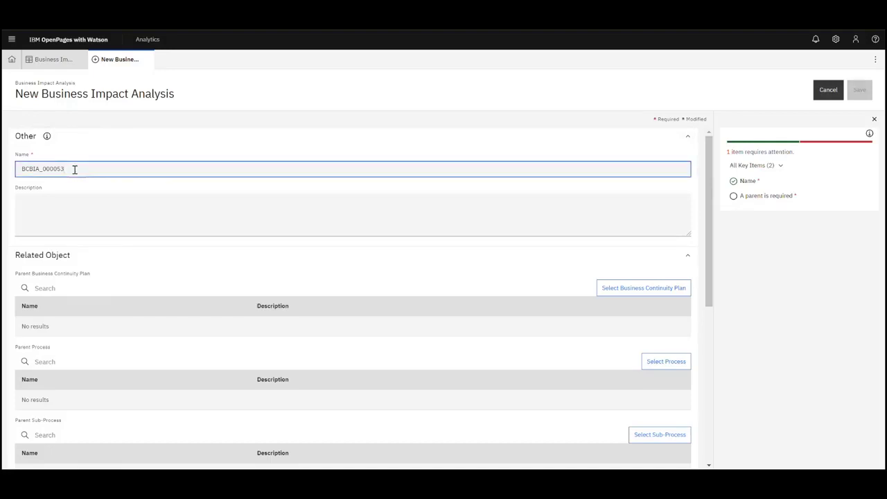
pyautogui.write('_1')
pyautogui.click(124, 202)
pyautogui.write('summary.')
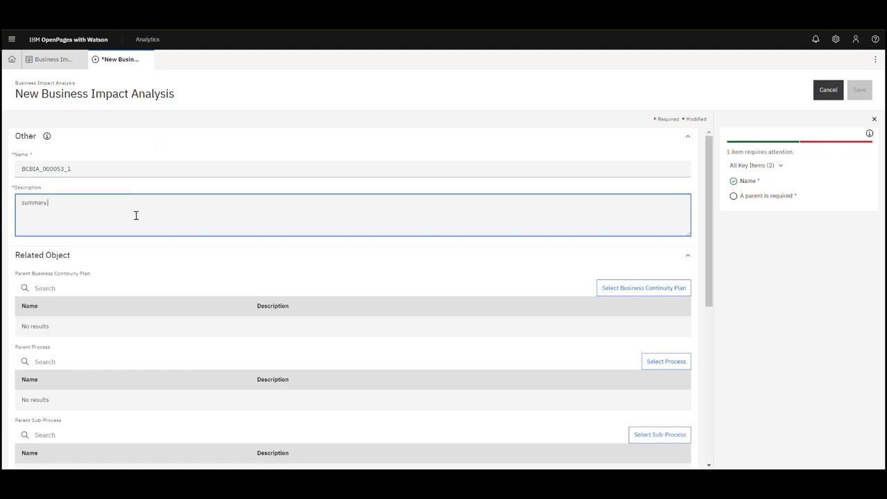
pyautogui.click(151, 256)
pyautogui.rightClick(152, 257)
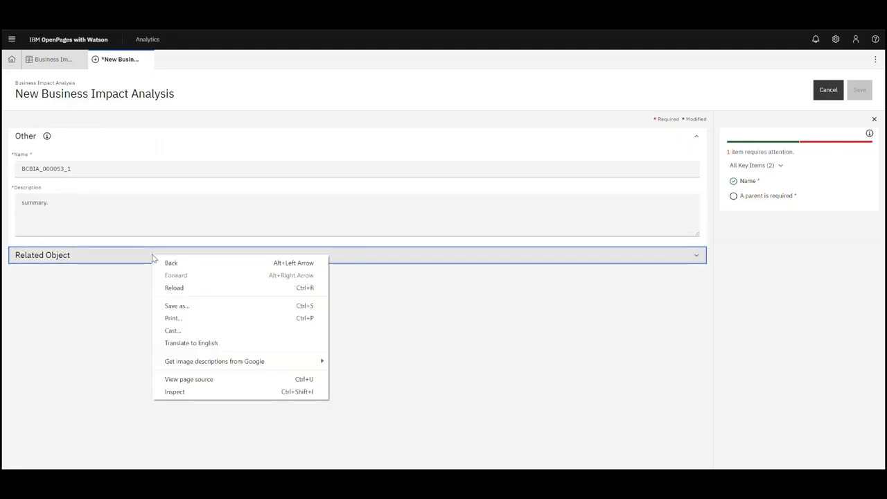
pyautogui.press('Escape')
pyautogui.click(119, 258)
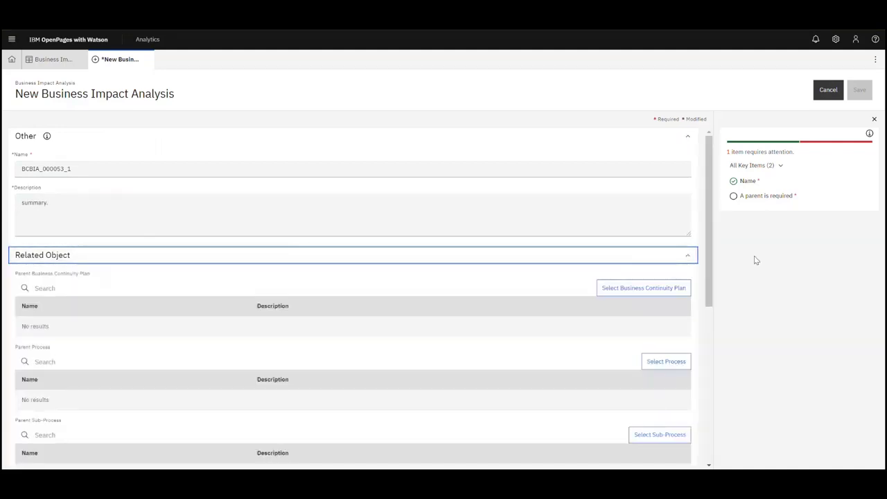
pyautogui.moveTo(710, 248); pyautogui.dragTo(716, 282)
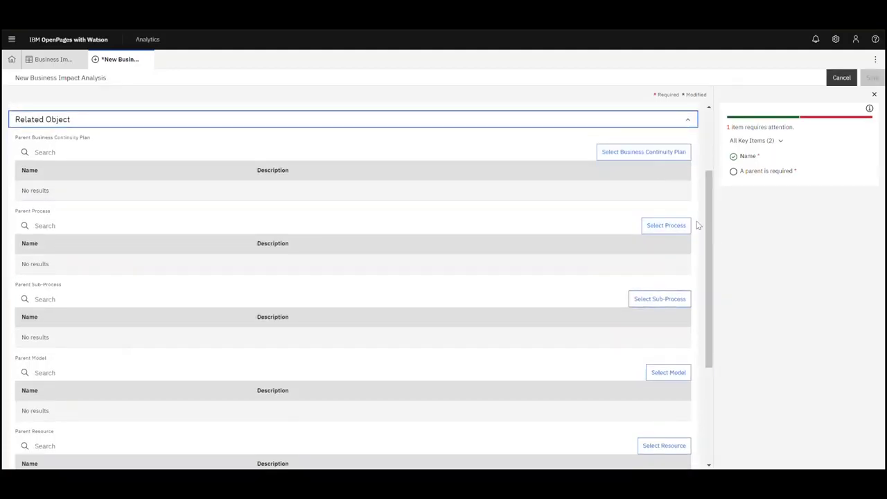
pyautogui.moveTo(713, 232); pyautogui.dragTo(713, 255)
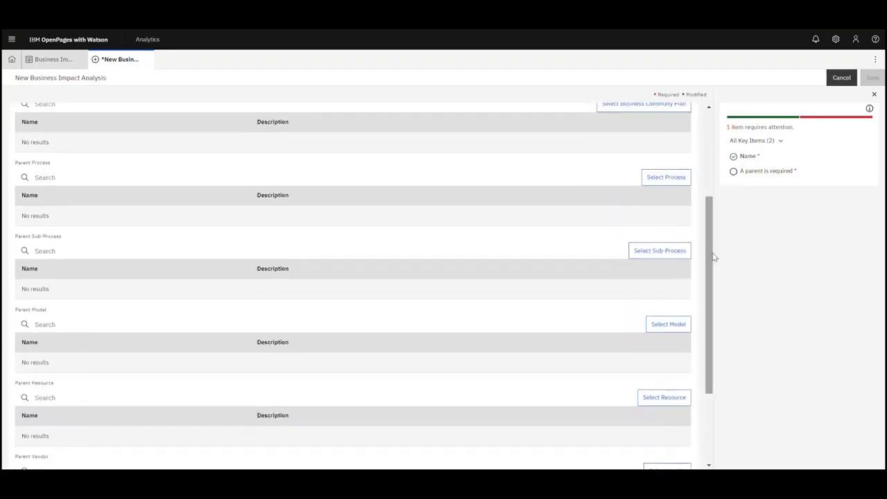
# - Search processes for 'payrol' and attach 2008 Payroll Processing - Process Manual Checks as parent
pyautogui.click(673, 180)
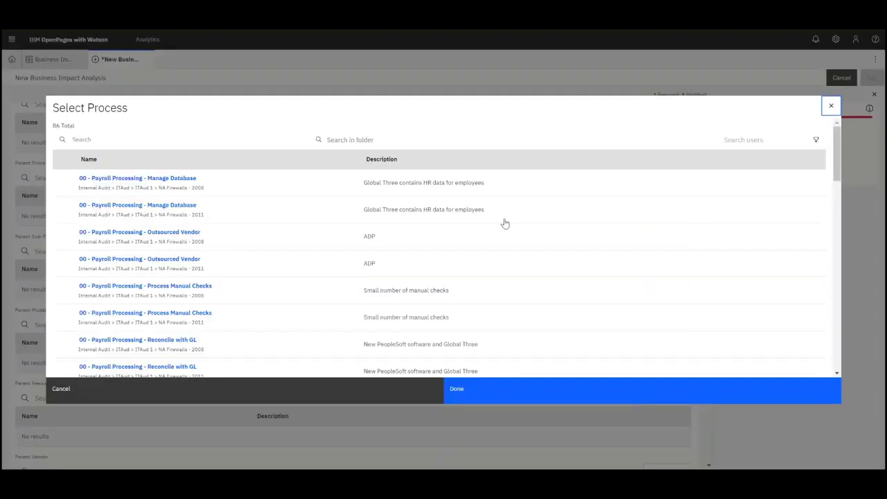
pyautogui.click(213, 142)
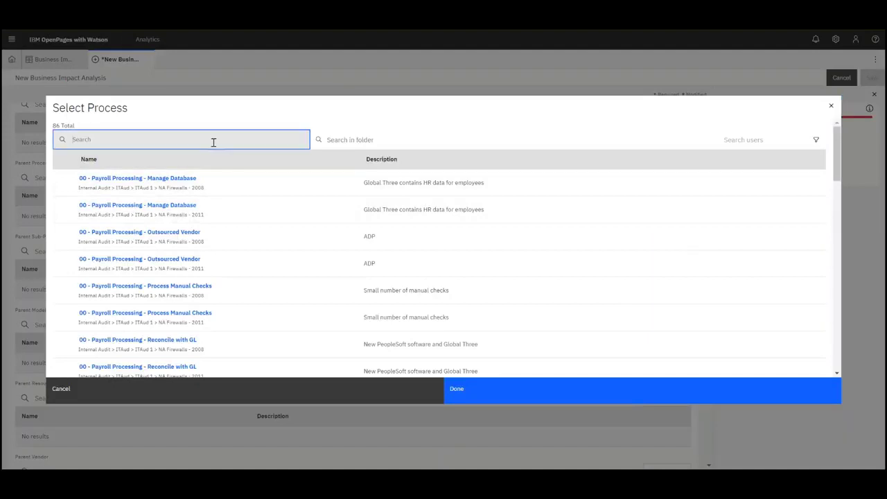
pyautogui.write('payroll')
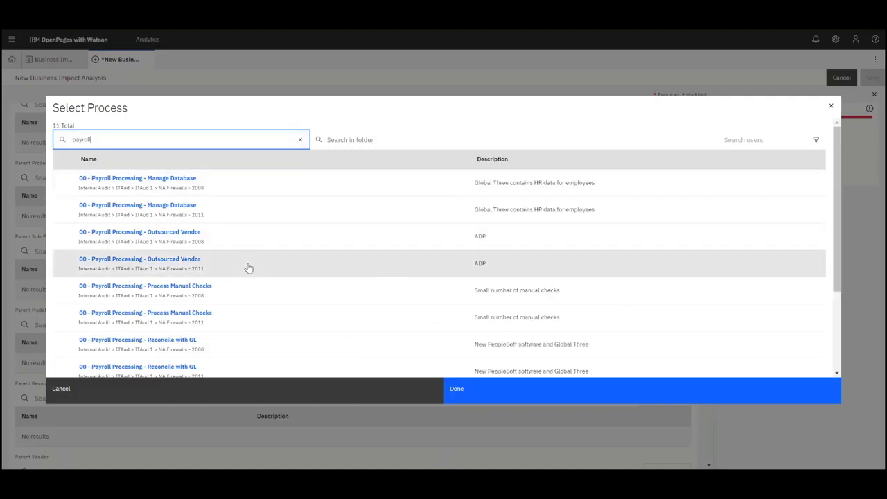
pyautogui.click(240, 298)
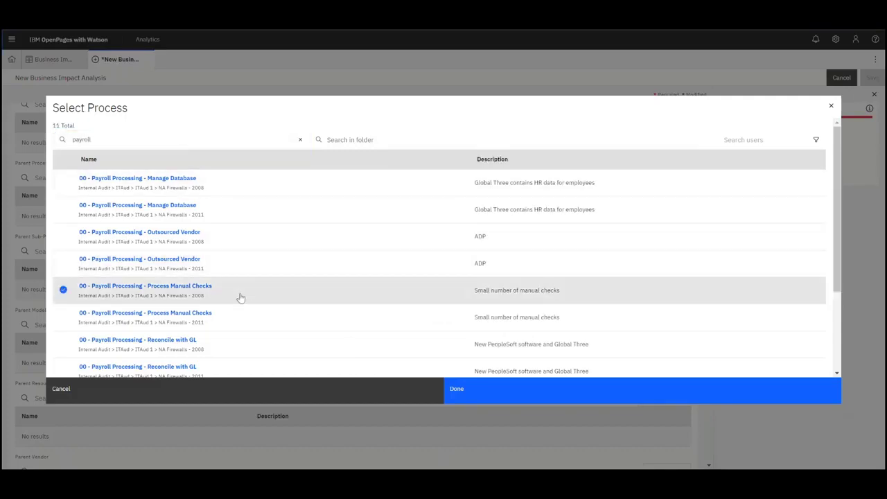
pyautogui.click(560, 398)
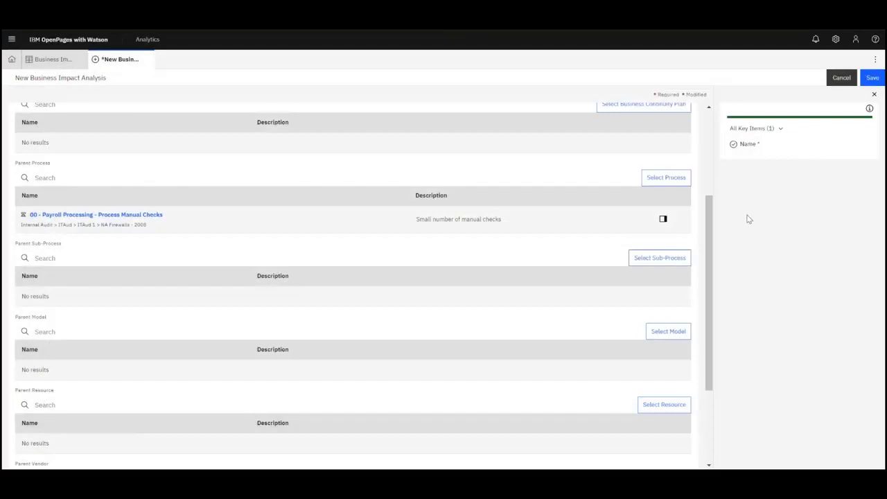
# - Save the analysis so BCBIA_000053_1 opens as its own Draft, In Progress record
pyautogui.click(871, 78)
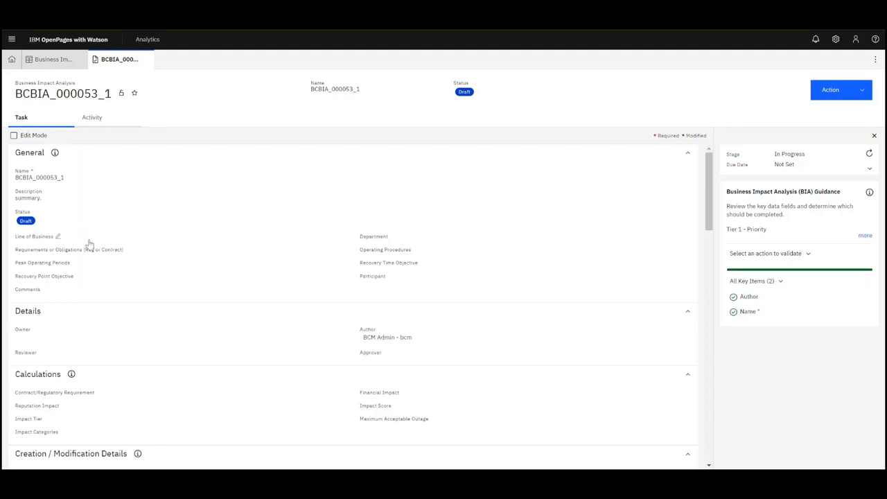
# - Set Line of Business to Internal and Department to Human Resources
pyautogui.click(50, 239)
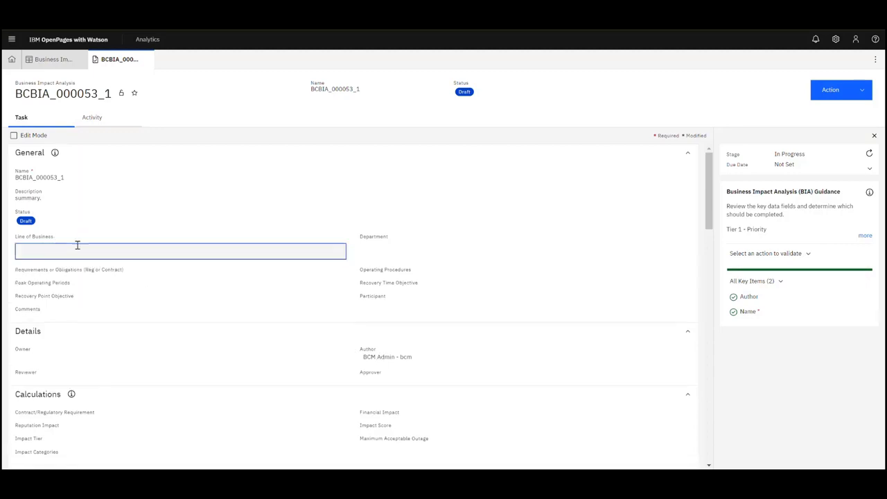
pyautogui.write('Internal')
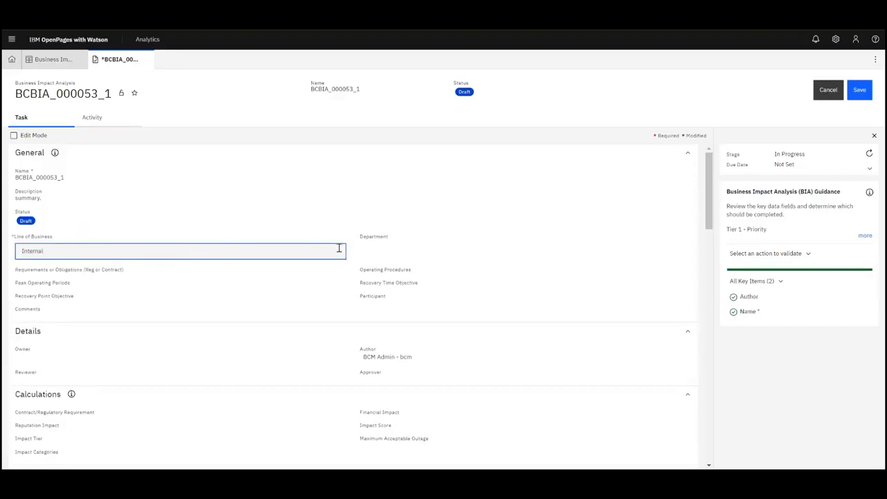
pyautogui.click(384, 241)
pyautogui.write('Hum')
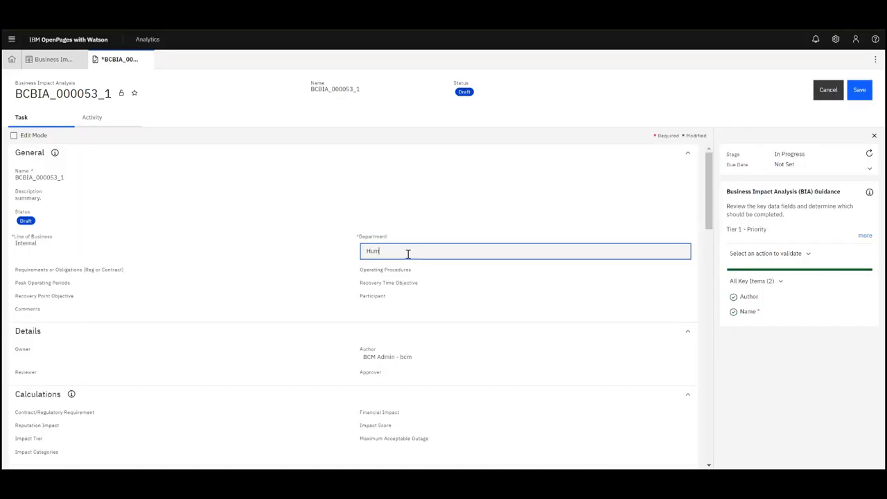
pyautogui.write('an Resources')
# - Enter requirements 'Employment contracts, labor law' and operating procedures 'ideal procedures'
pyautogui.click(101, 273)
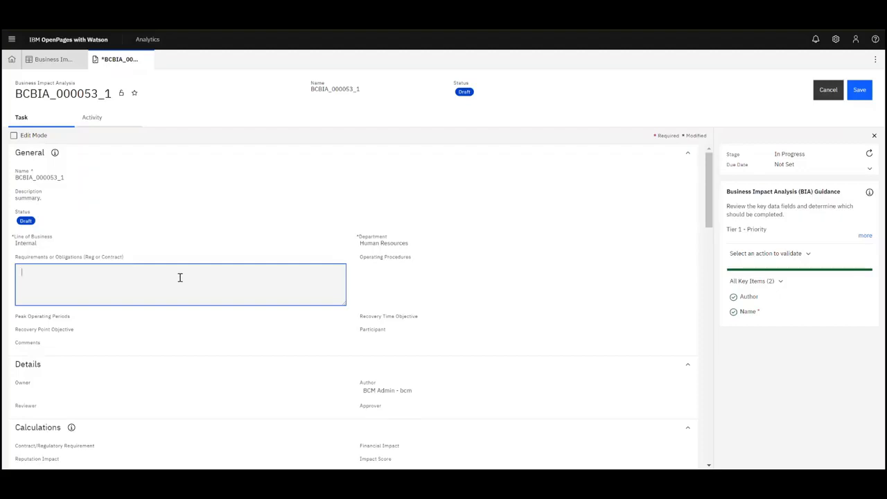
pyautogui.write('Employment')
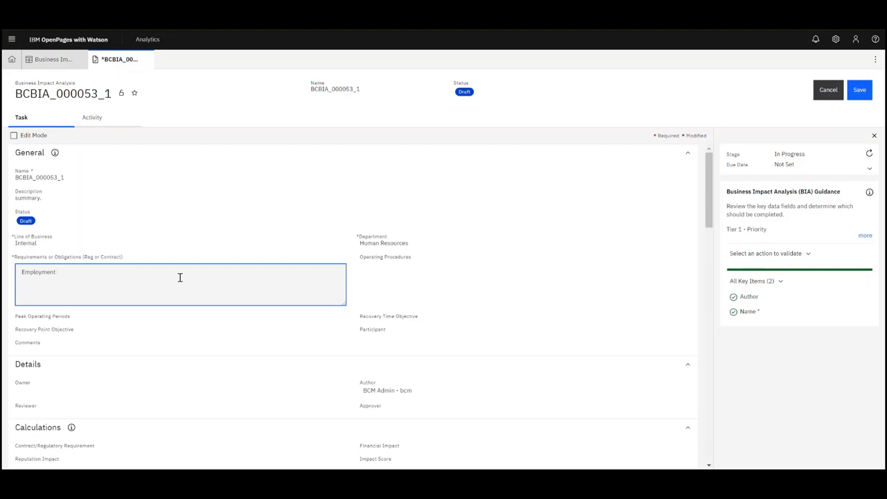
pyautogui.write(' contracts')
pyautogui.press('BackSpace')
pyautogui.write(', labor law')
pyautogui.click(513, 277)
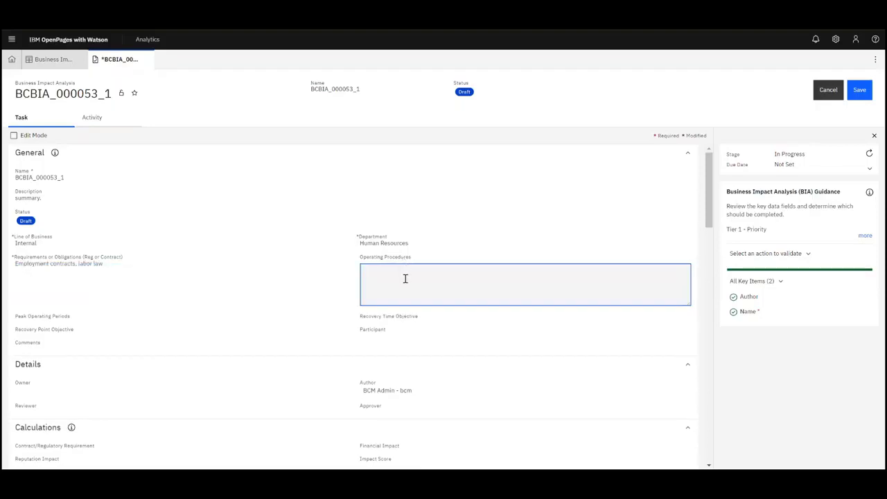
pyautogui.write('ideal procedures')
pyautogui.click(329, 294)
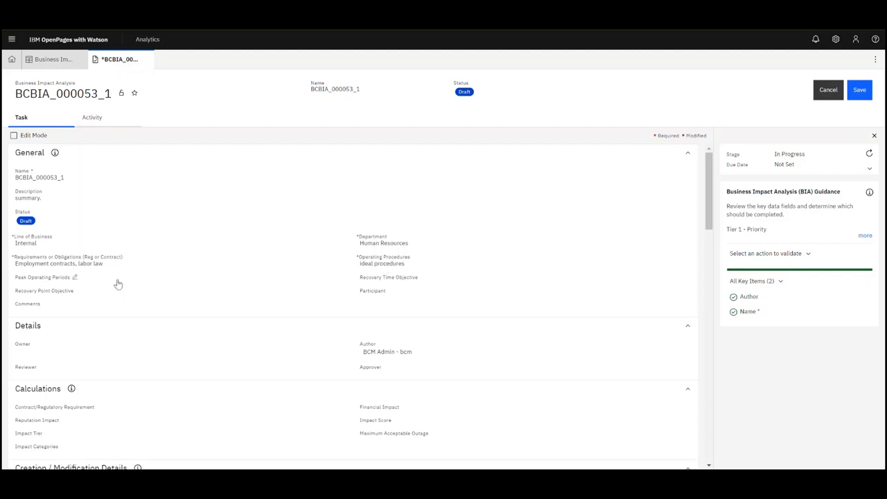
# - Set Peak Operating Periods to Bi-monthly and both Recovery Time and Recovery Point Objectives to 1
pyautogui.click(63, 283)
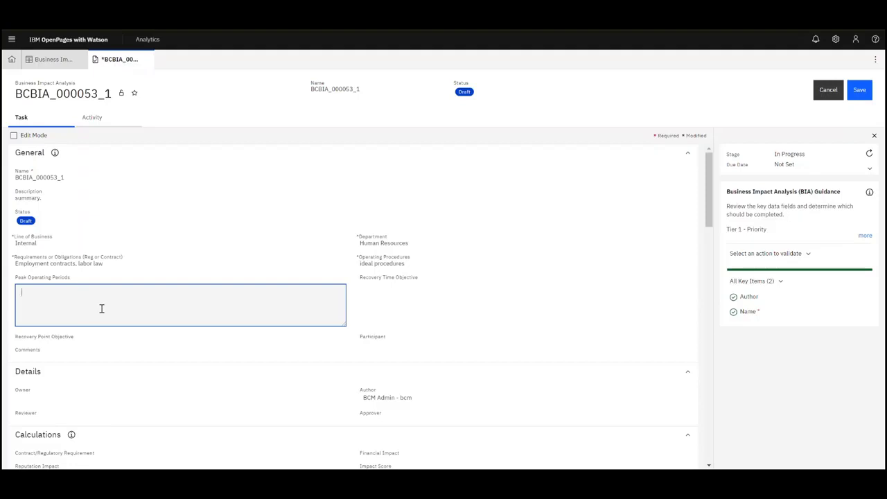
pyautogui.write('Bi-monthly')
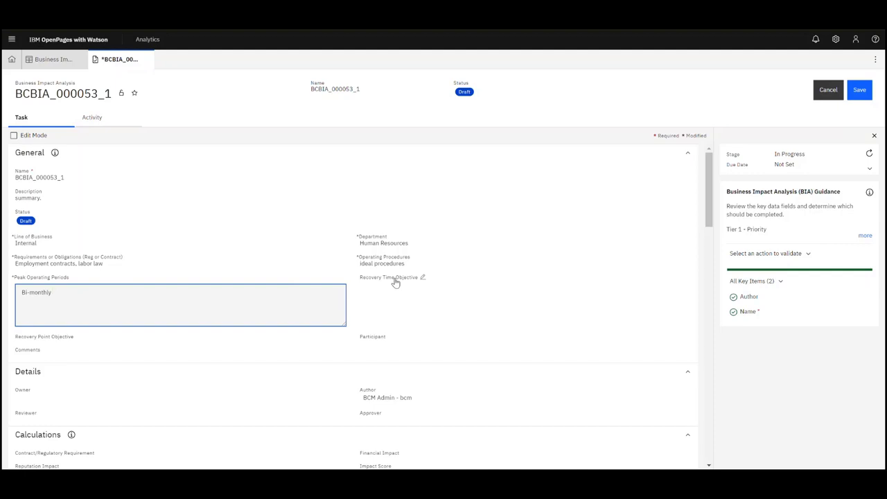
pyautogui.click(395, 283)
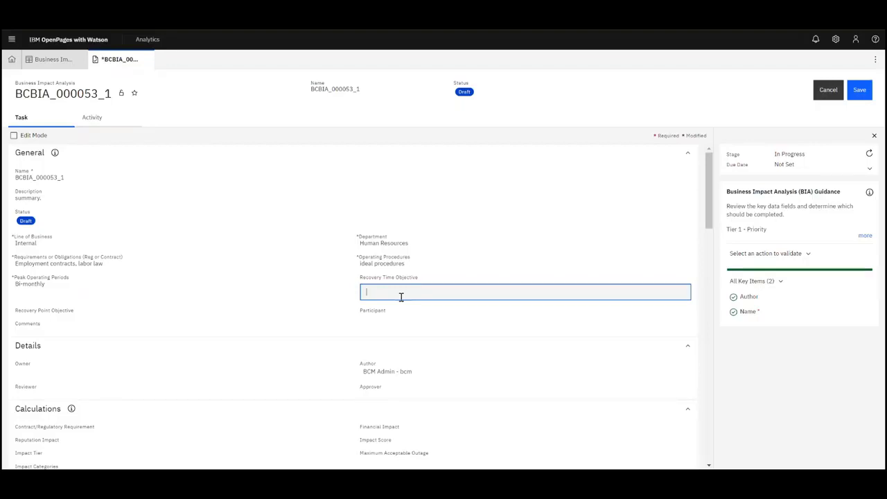
pyautogui.write('1')
pyautogui.click(65, 313)
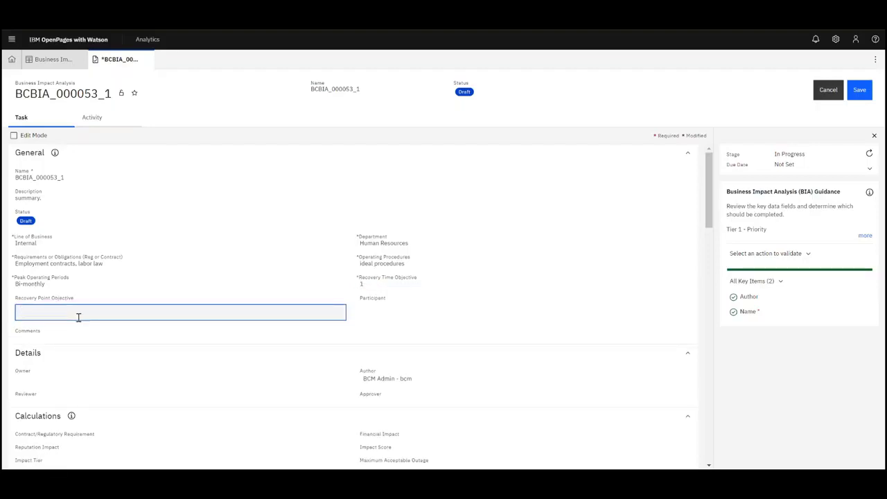
pyautogui.write('1')
# - Add the comment 'comment.' to the record
pyautogui.click(373, 302)
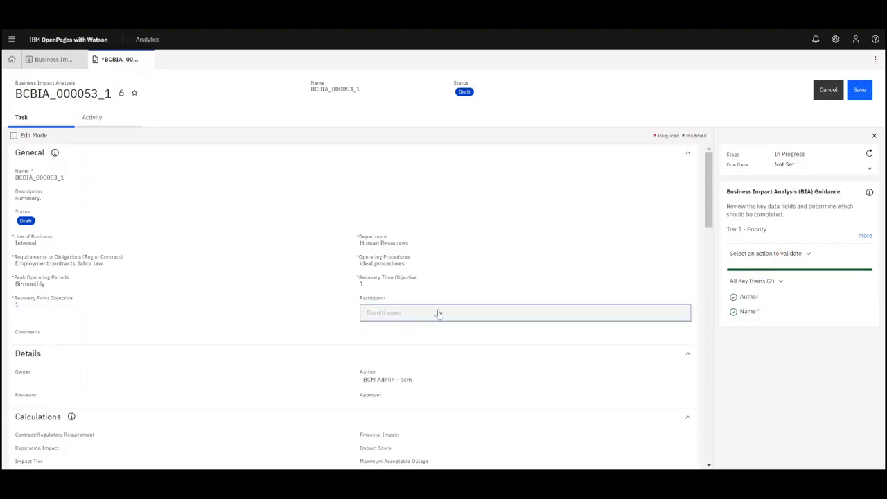
pyautogui.scroll(-3, 714, 200)
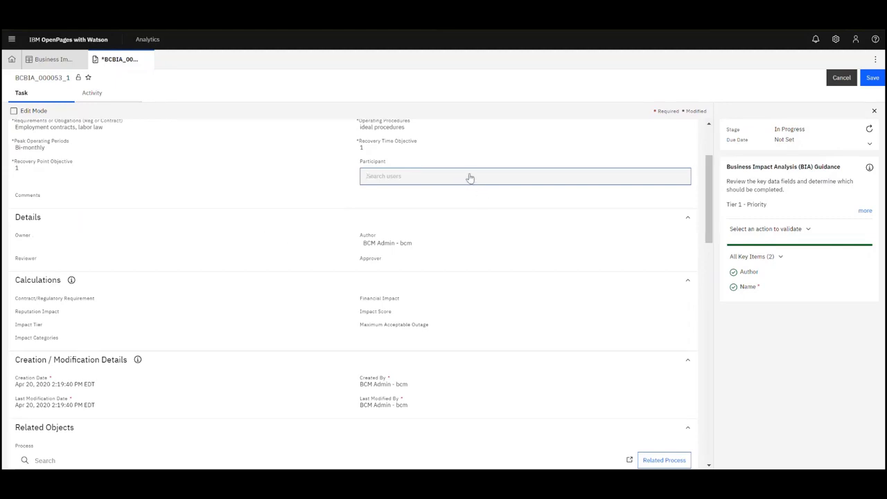
pyautogui.click(33, 199)
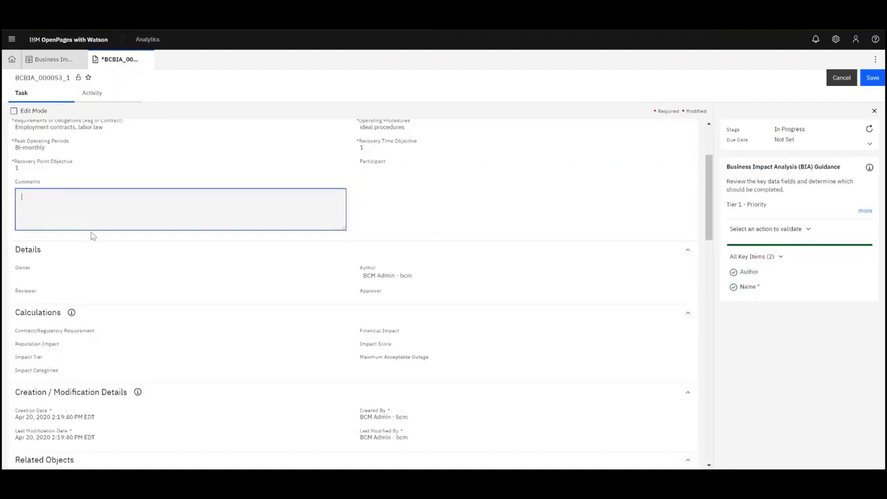
pyautogui.write('comment.')
pyautogui.click(704, 201)
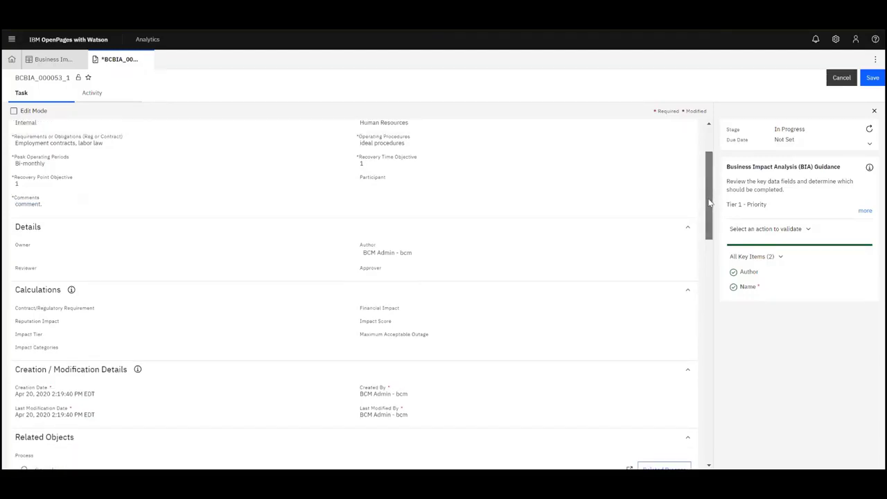
# - Scroll through the Payroll Processing process Quick View, then close it
pyautogui.moveTo(708, 202); pyautogui.dragTo(715, 281)
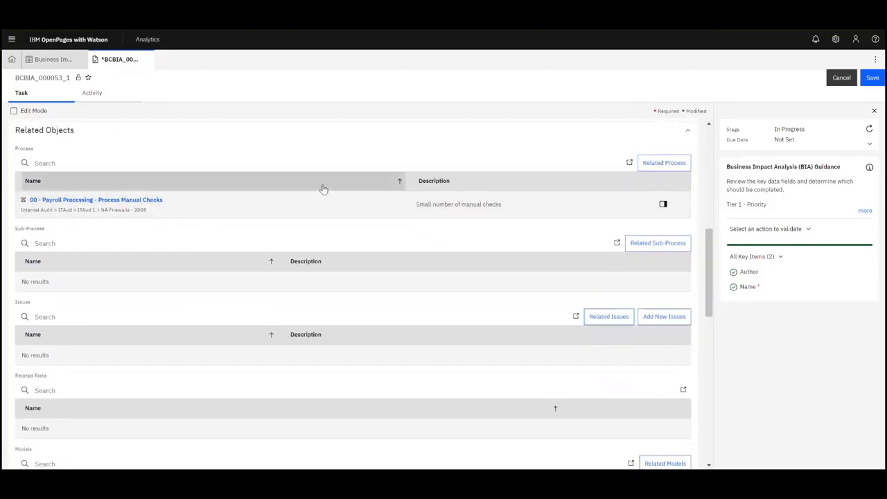
pyautogui.click(662, 204)
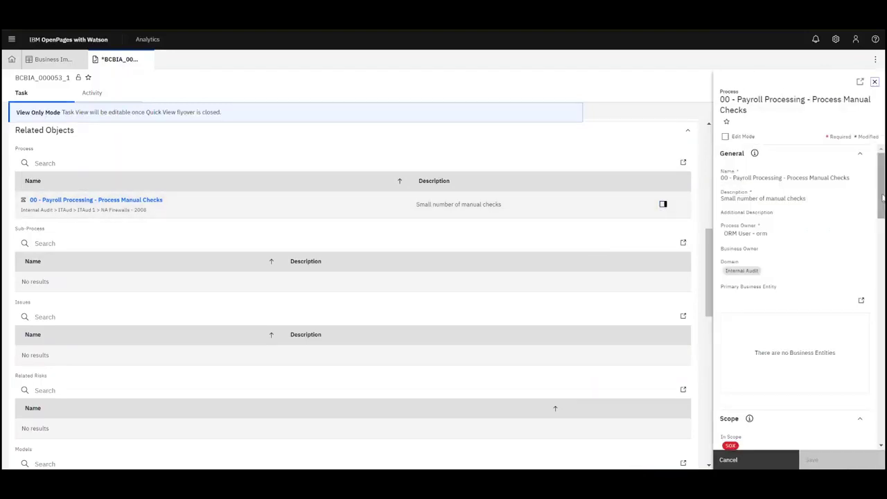
pyautogui.moveTo(883, 197)
pyautogui.mouseDown()
pyautogui.moveTo(883, 212)
pyautogui.moveTo(883, 198)
pyautogui.mouseUp()
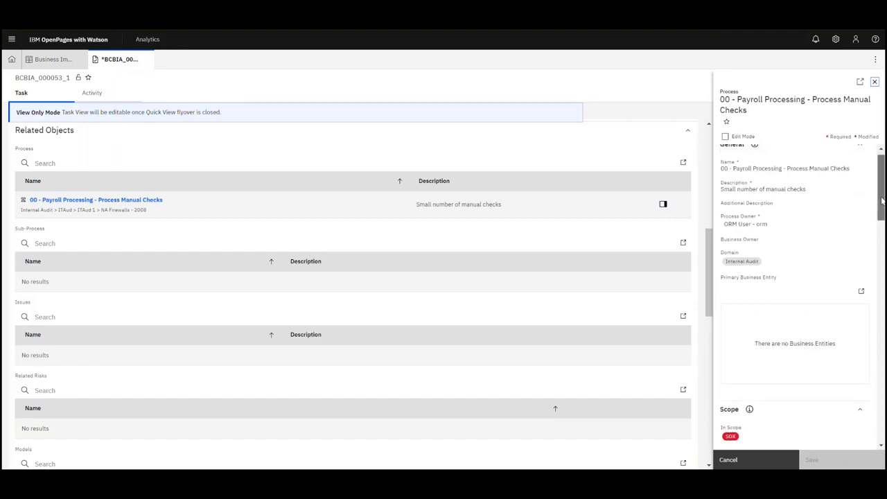
pyautogui.moveTo(882, 200); pyautogui.dragTo(882, 259)
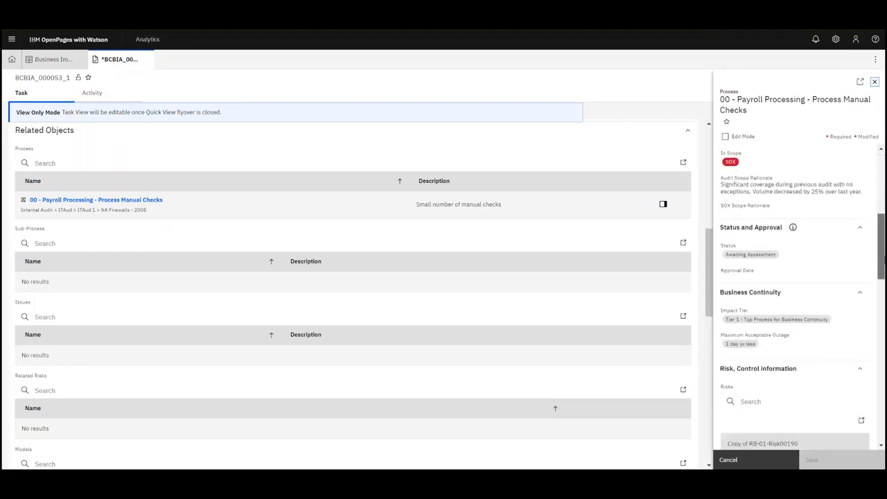
pyautogui.scroll(-3, 801, 350)
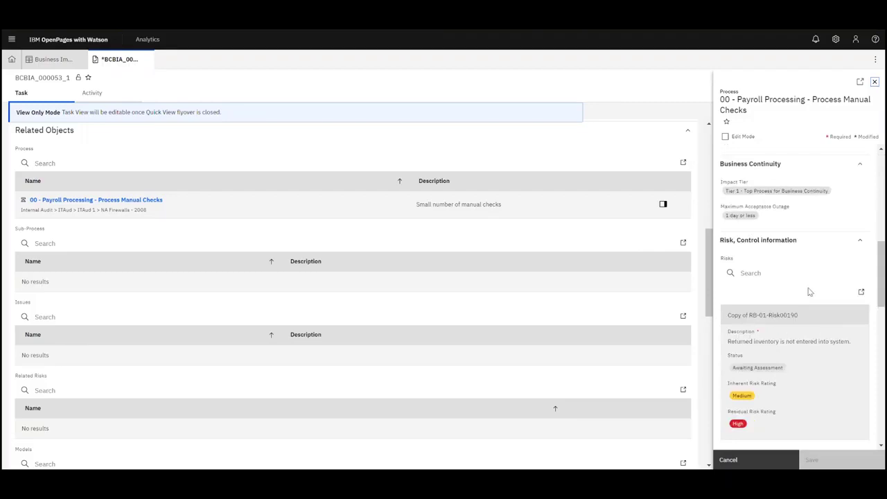
pyautogui.moveTo(882, 278); pyautogui.dragTo(880, 115)
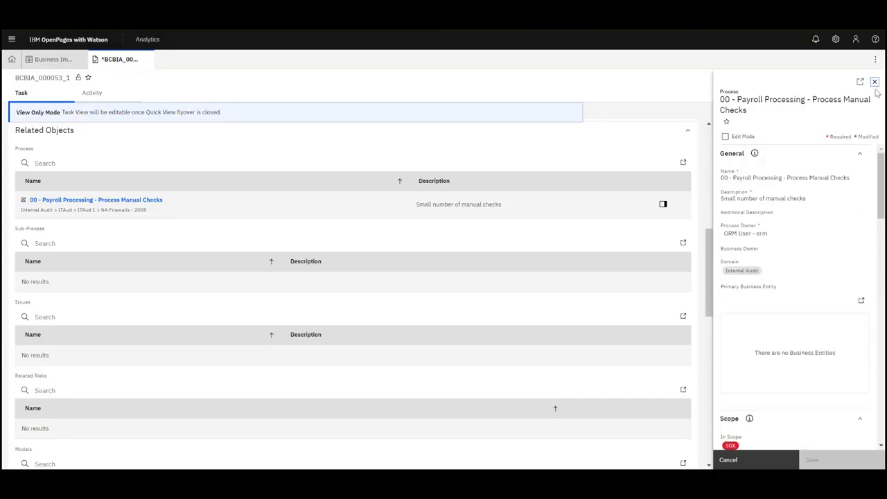
pyautogui.click(875, 82)
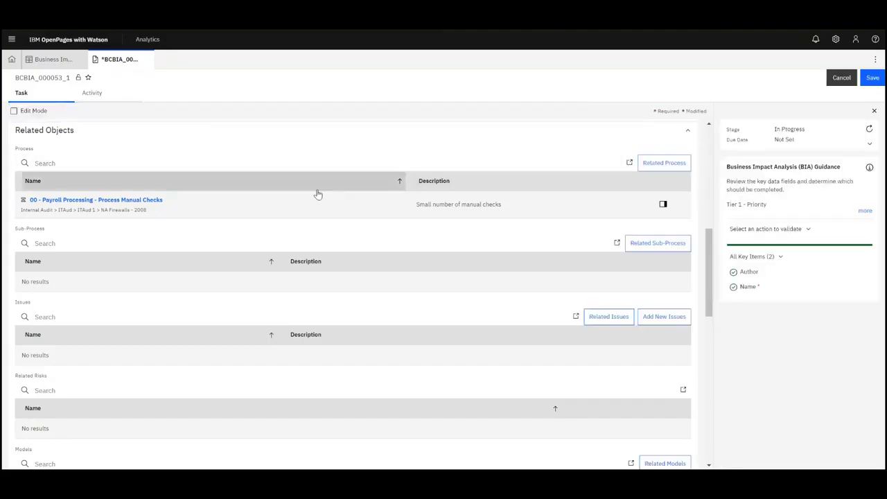
pyautogui.click(140, 201)
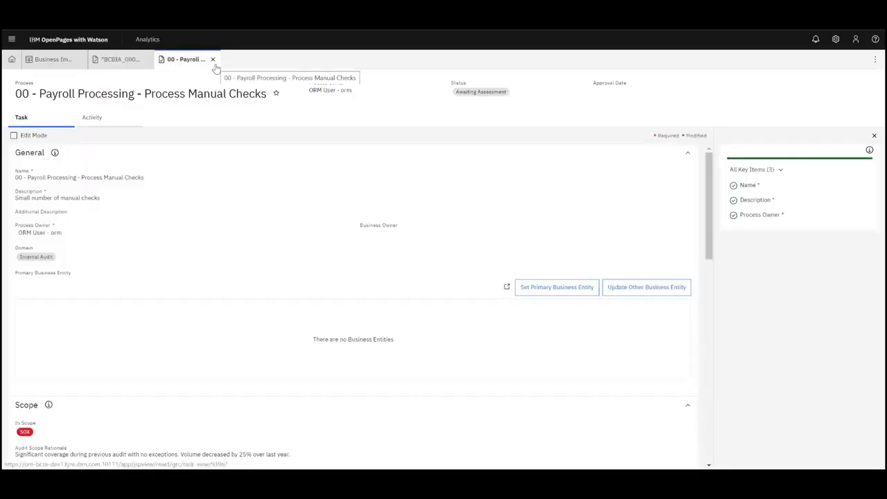
pyautogui.moveTo(709, 166)
pyautogui.mouseDown()
pyautogui.moveTo(727, 252)
pyautogui.moveTo(697, 164)
pyautogui.mouseUp()
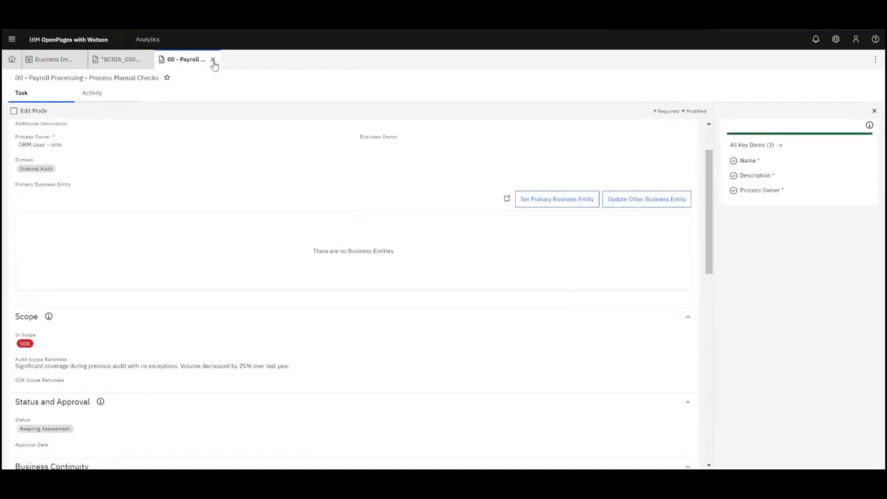
pyautogui.click(214, 60)
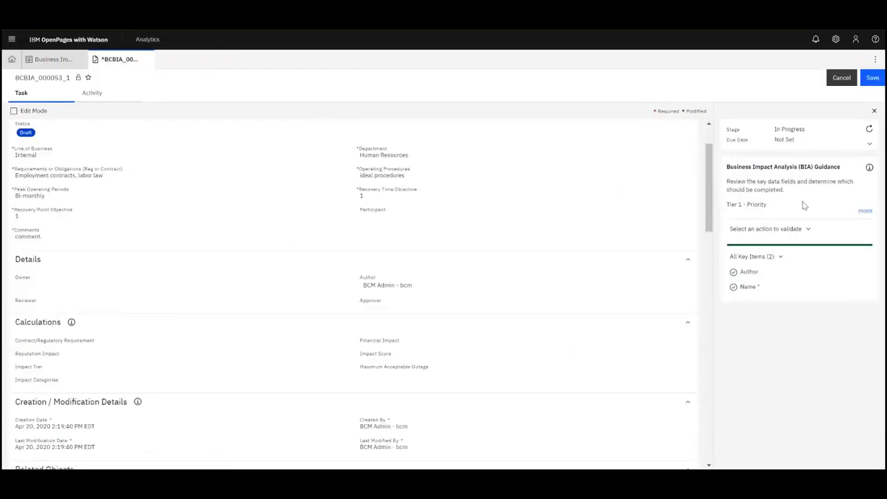
pyautogui.moveTo(710, 181); pyautogui.dragTo(730, 282)
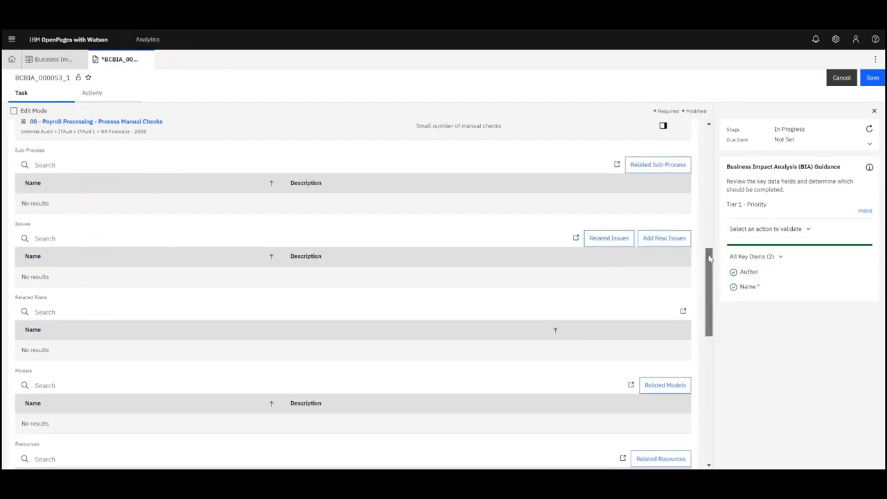
# - Link Chicago Data Center as a related resource and ABC Solutions Support as the vendor
pyautogui.moveTo(708, 258); pyautogui.dragTo(733, 334)
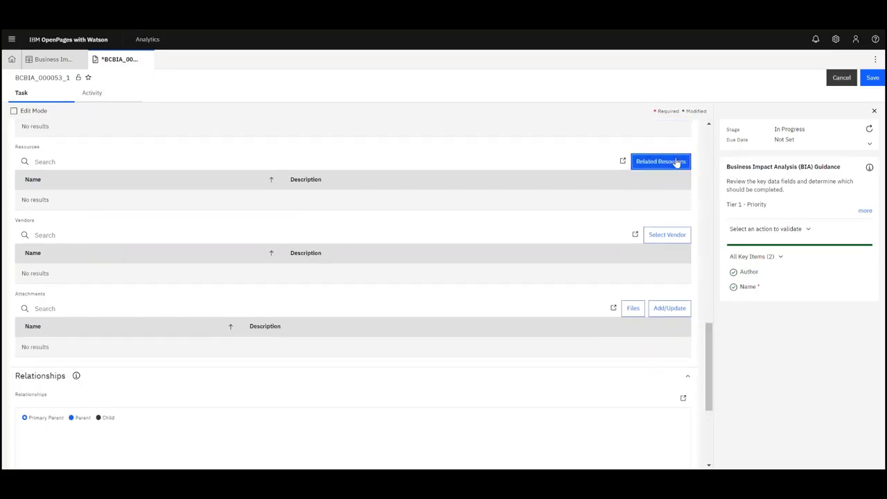
pyautogui.click(676, 162)
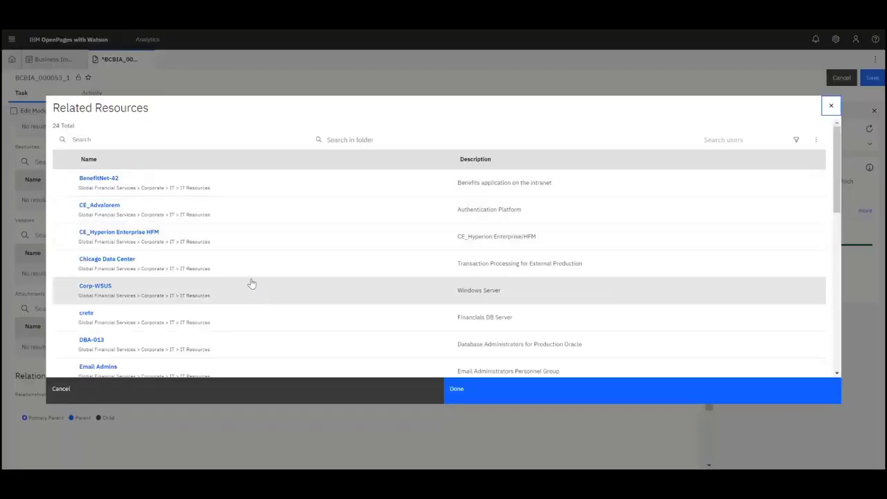
pyautogui.click(250, 268)
pyautogui.click(505, 390)
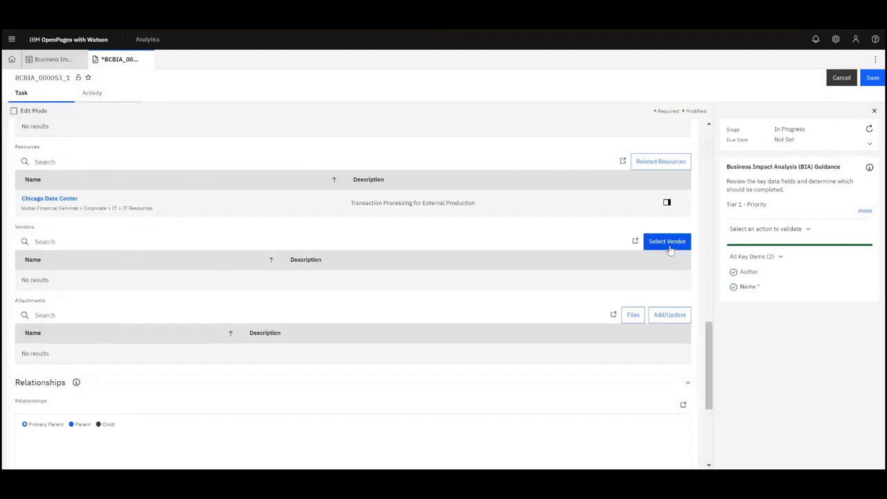
pyautogui.click(666, 241)
pyautogui.click(250, 183)
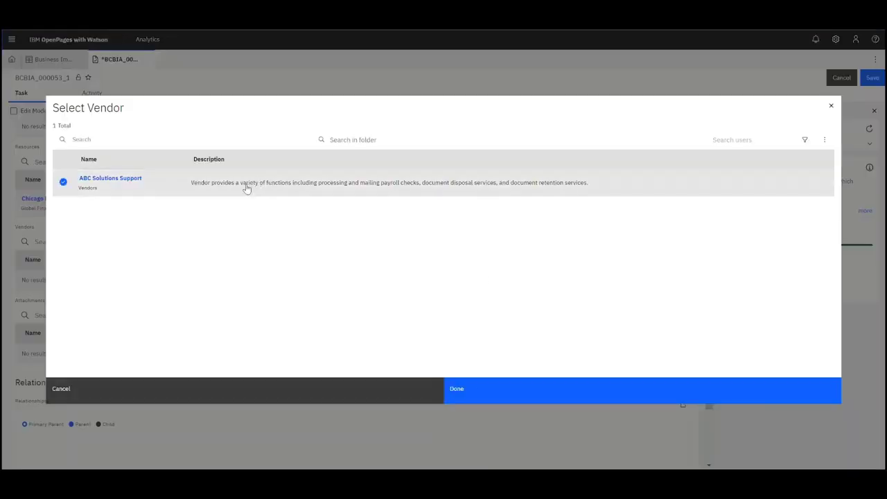
pyautogui.click(517, 390)
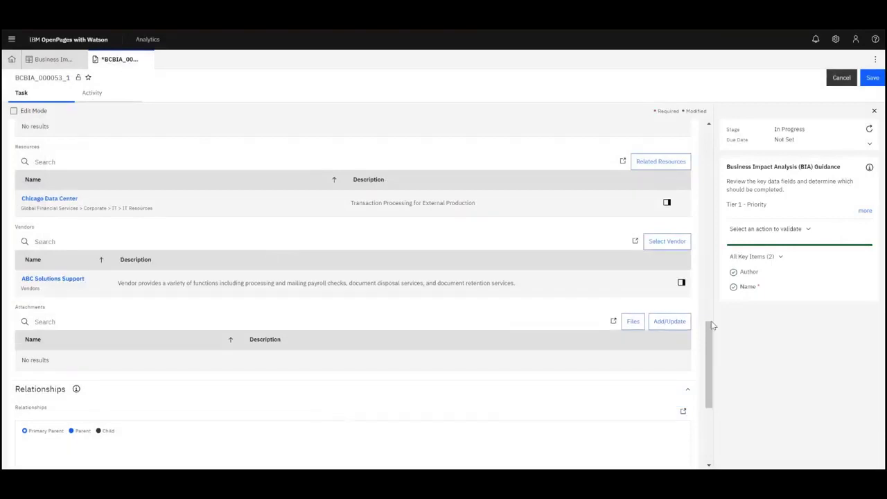
# - Review the ABC Solutions Support vendor Quick View, then save BCBIA_000053_1
pyautogui.click(681, 283)
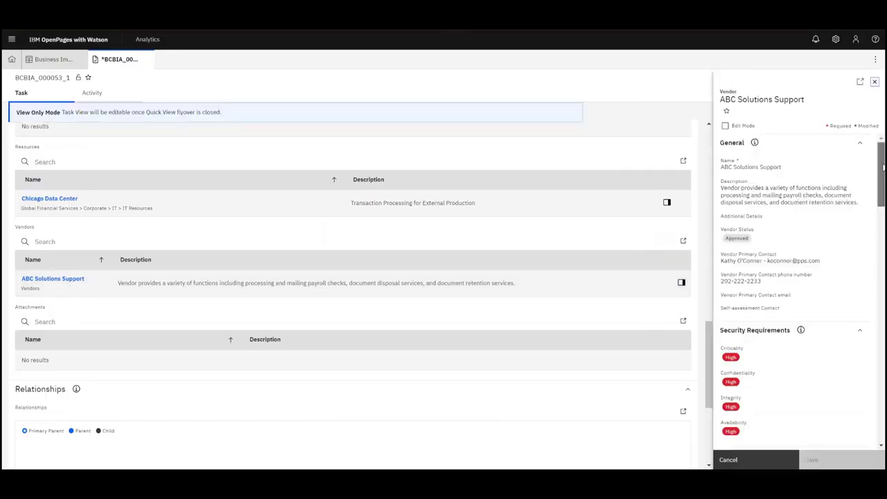
pyautogui.scroll(-3, 797, 291)
pyautogui.scroll(-6, 797, 291)
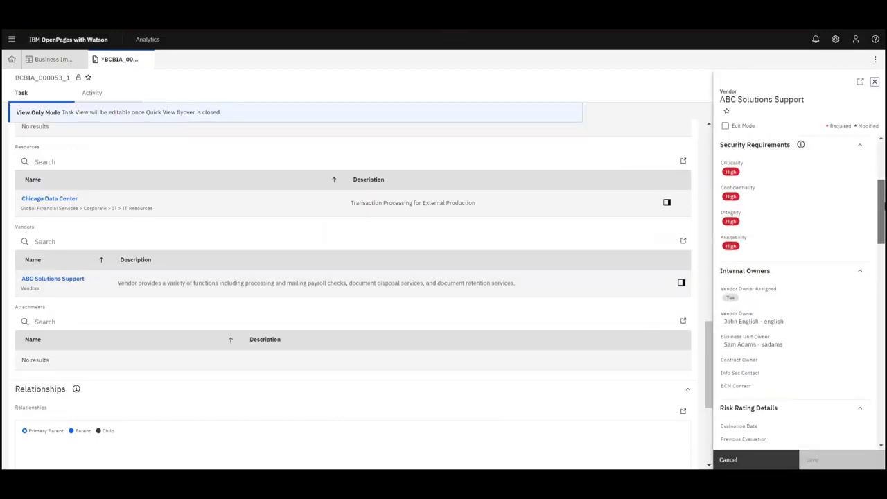
pyautogui.scroll(7, 797, 291)
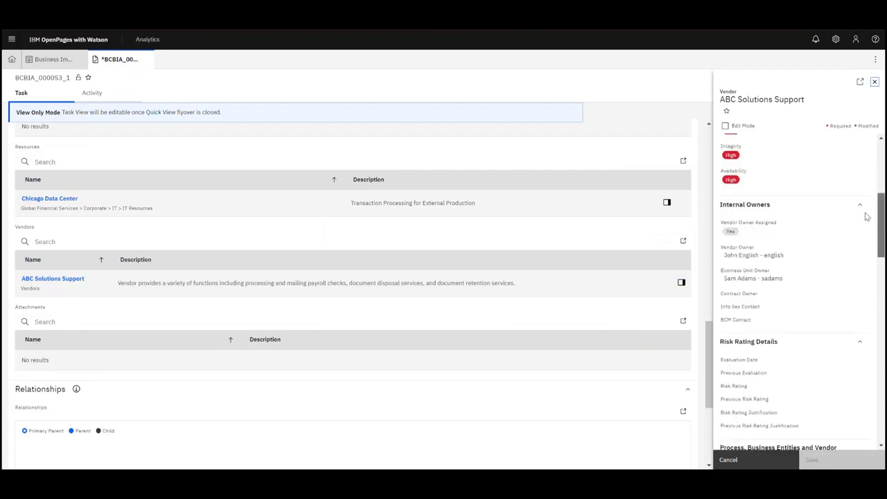
pyautogui.click(874, 83)
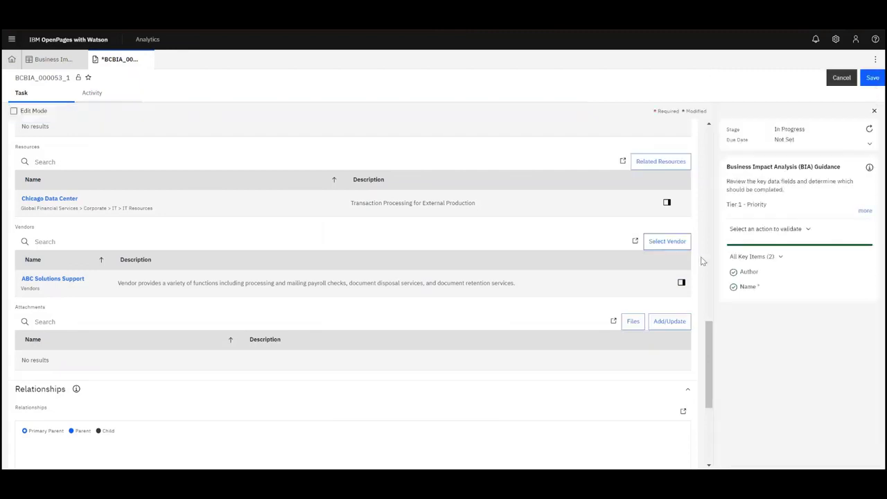
pyautogui.click(872, 78)
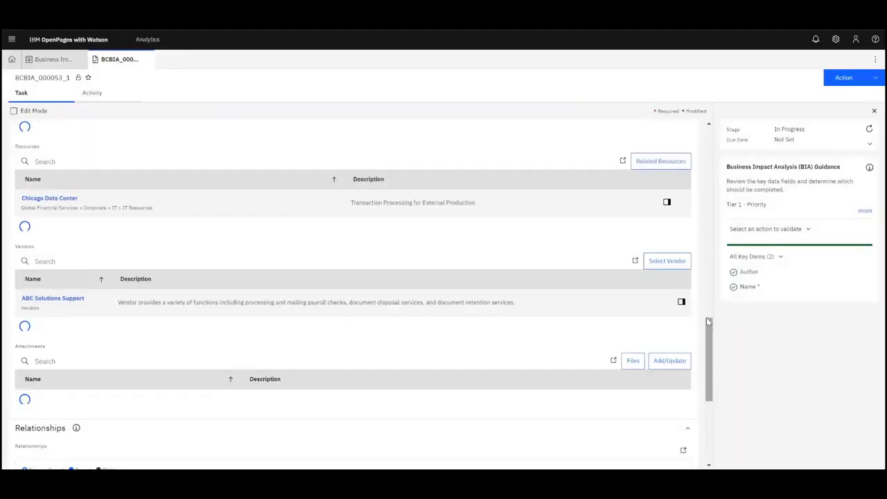
pyautogui.scroll(-1, 709, 324)
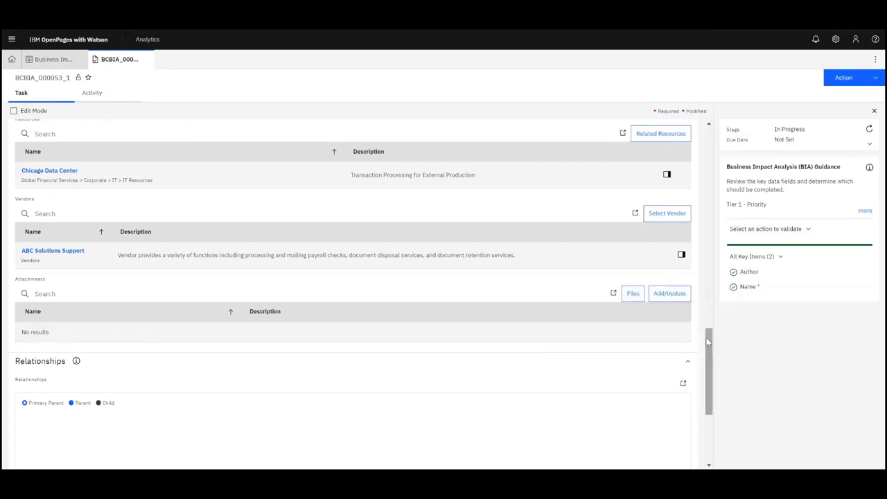
# - Expand the Vendors branch in the relationship map and preview the linked BCBIA_000050 record
pyautogui.moveTo(708, 344); pyautogui.dragTo(714, 377)
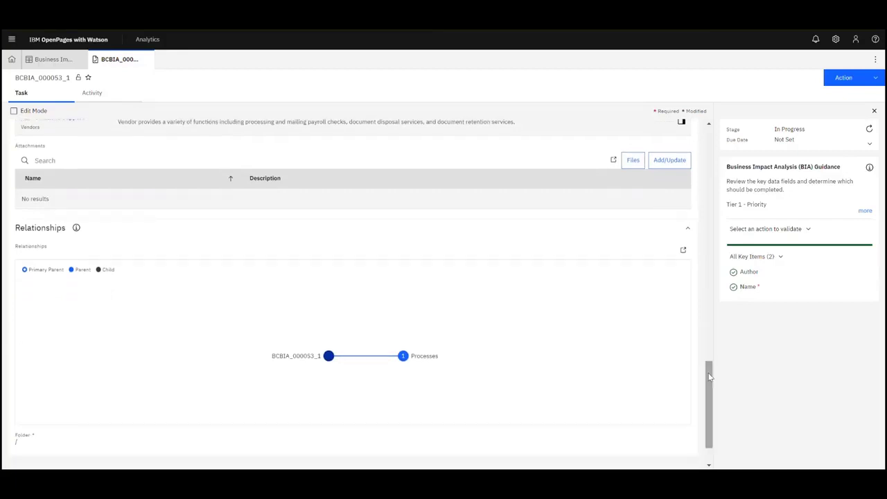
pyautogui.click(329, 356)
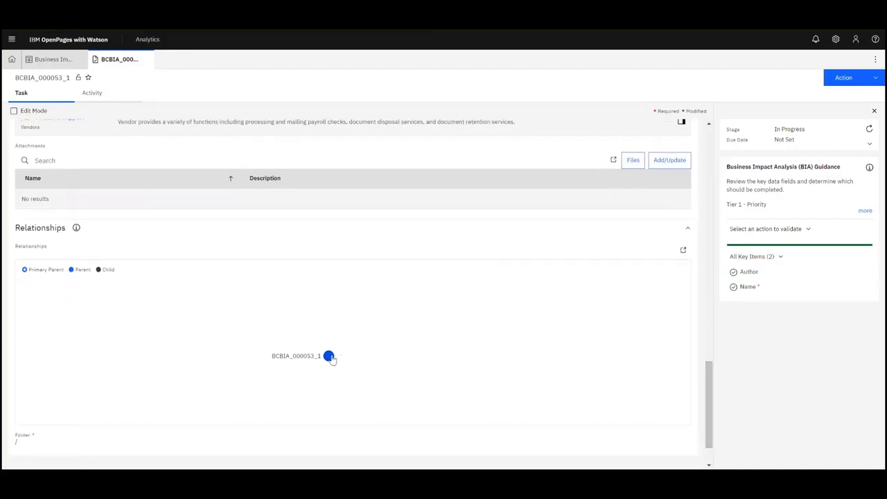
pyautogui.click(329, 356)
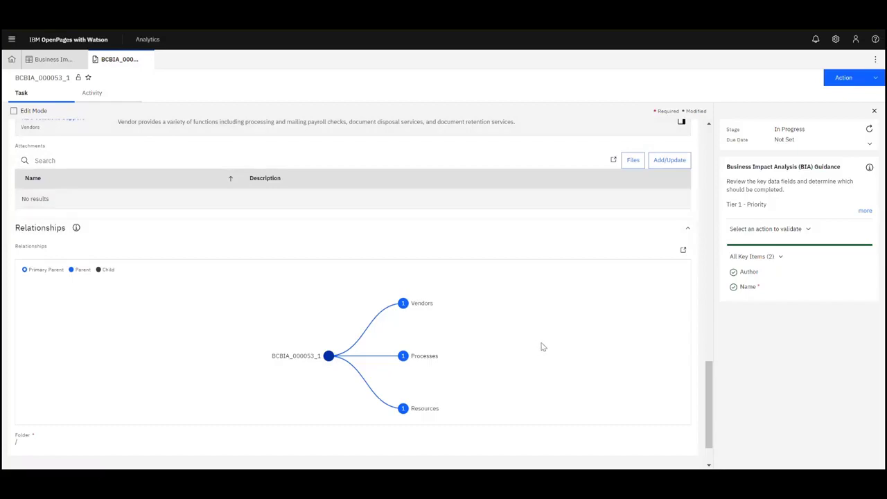
pyautogui.moveTo(542, 346); pyautogui.dragTo(419, 340)
pyautogui.click(309, 292)
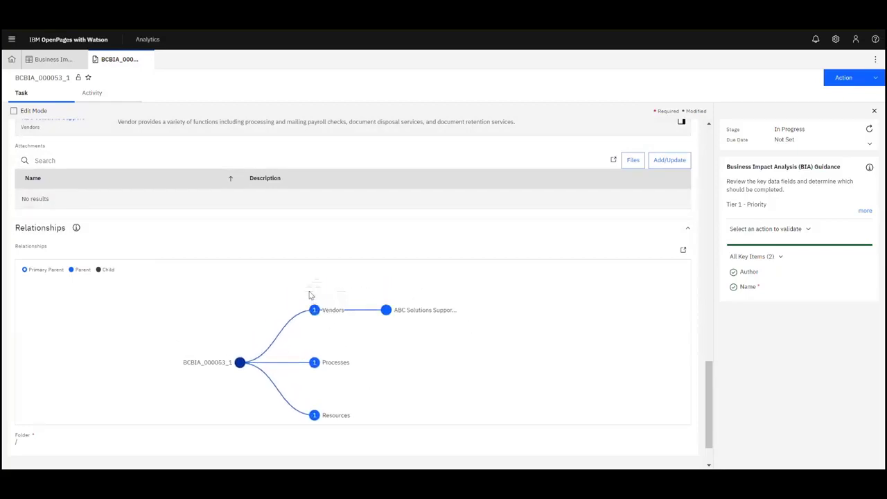
pyautogui.click(403, 356)
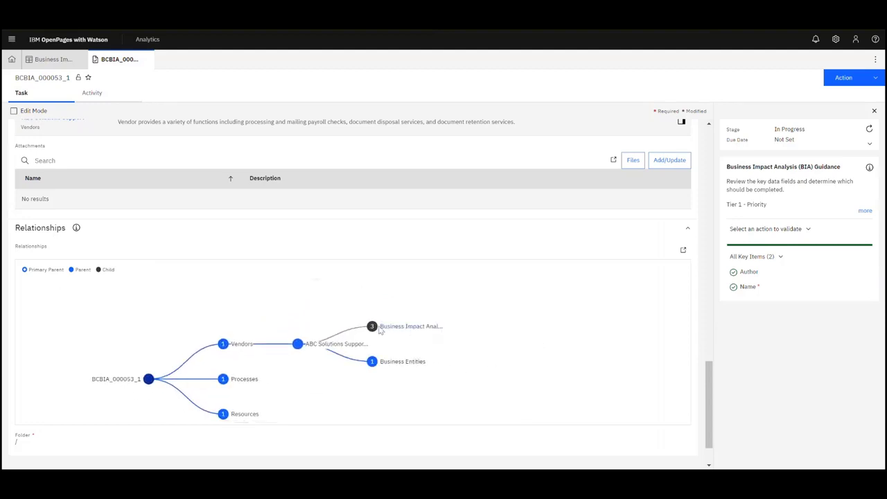
pyautogui.click(372, 327)
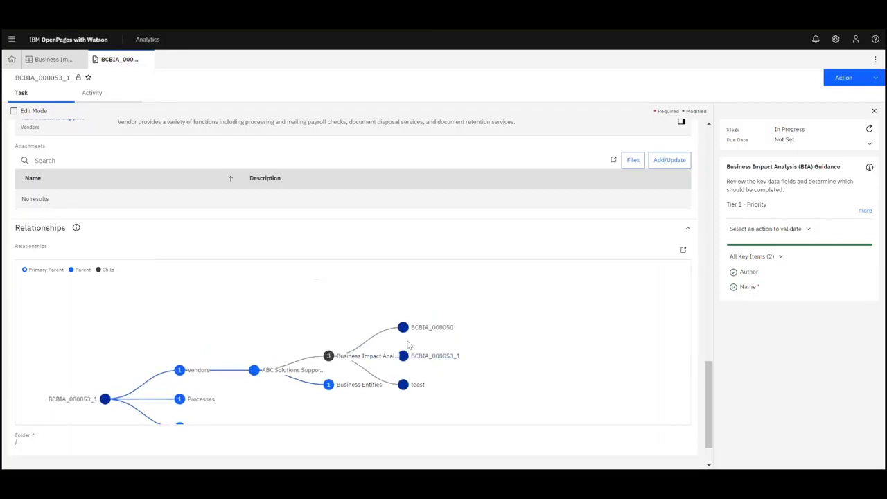
pyautogui.click(435, 330)
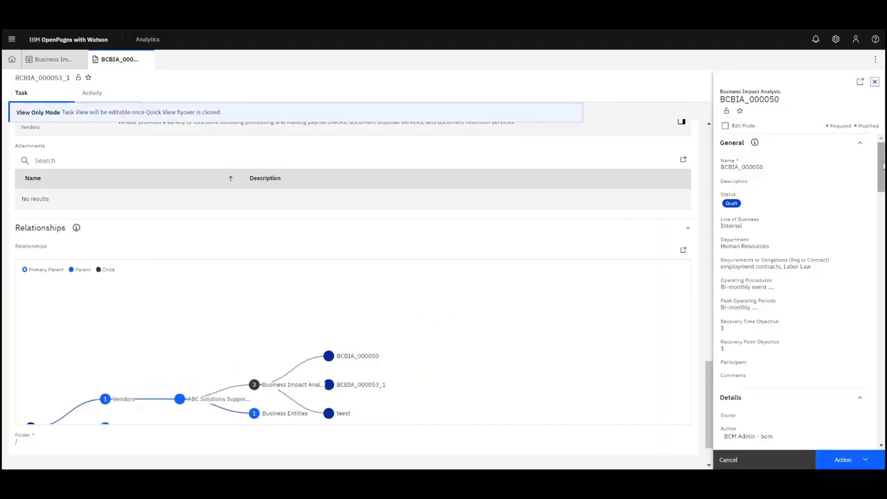
pyautogui.moveTo(883, 166)
pyautogui.mouseDown()
pyautogui.moveTo(884, 178)
pyautogui.moveTo(884, 168)
pyautogui.mouseUp()
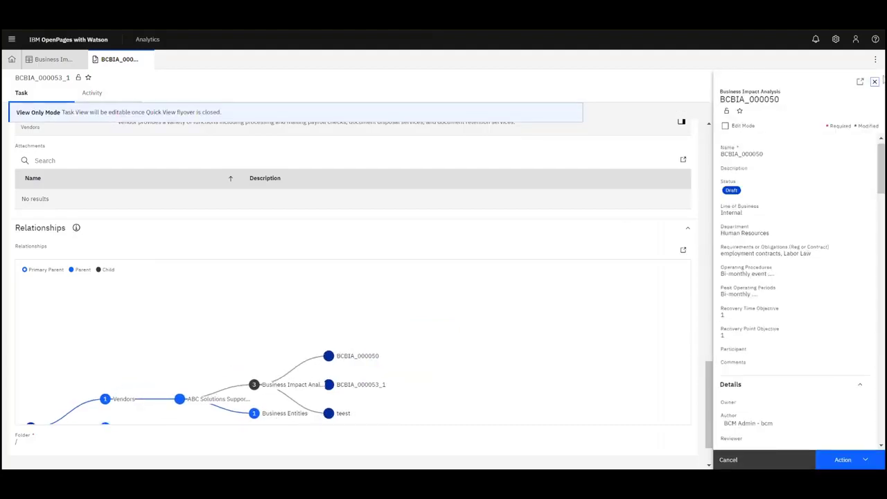
pyautogui.click(875, 82)
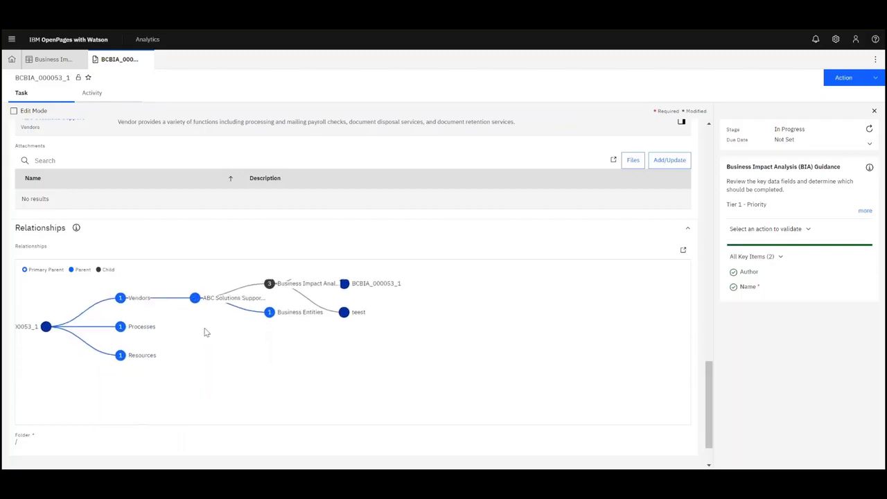
# - Drill from the payroll process through Risks to Controls and preview Copy of CTL-04-03-03-04
pyautogui.click(195, 301)
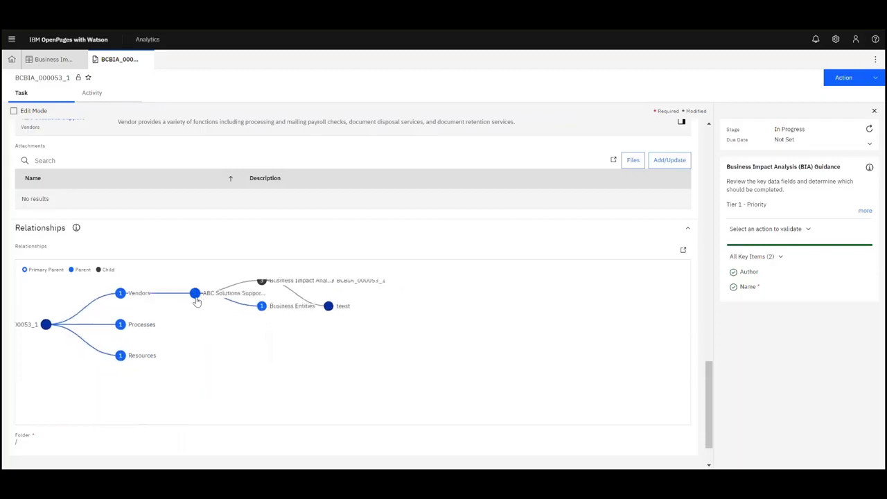
pyautogui.click(122, 308)
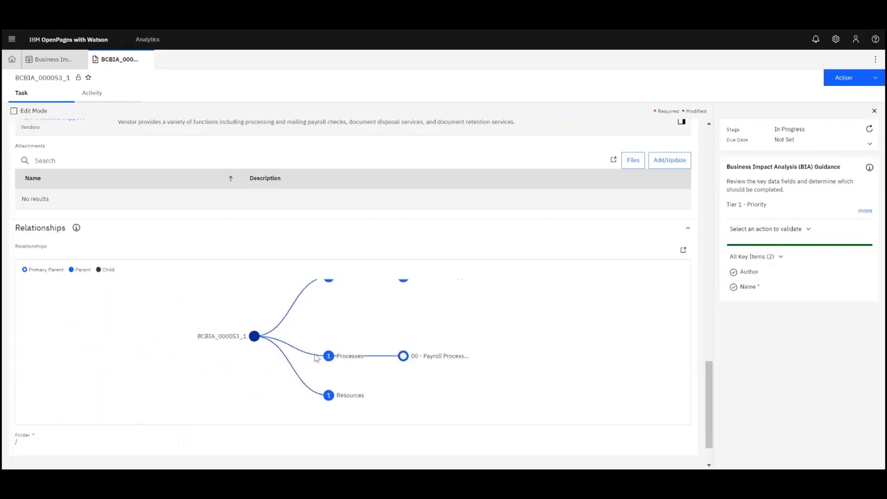
pyautogui.click(402, 357)
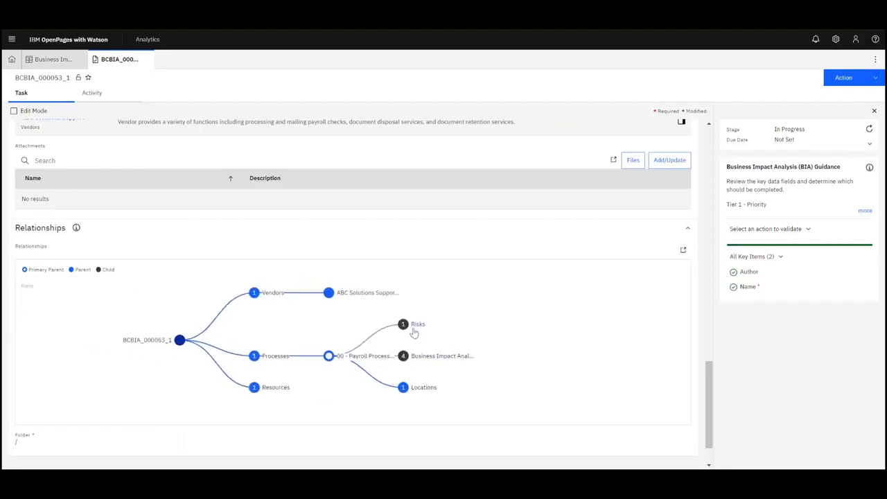
pyautogui.click(402, 326)
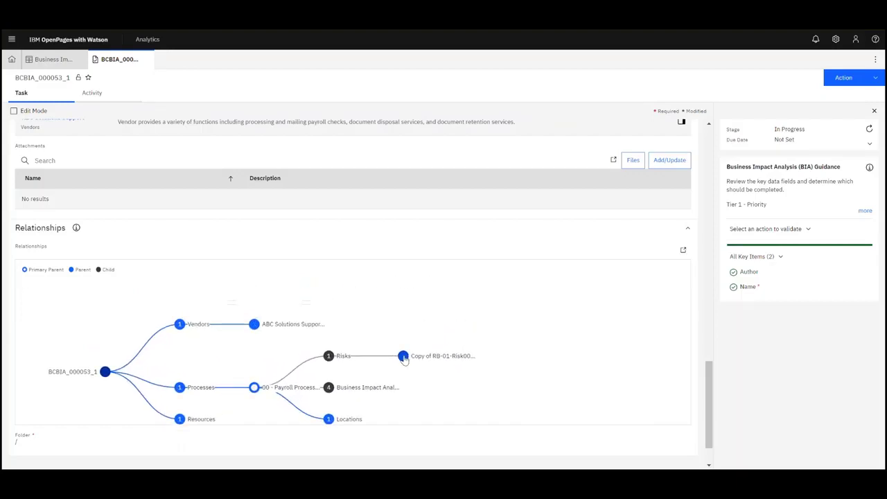
pyautogui.click(401, 357)
pyautogui.click(404, 341)
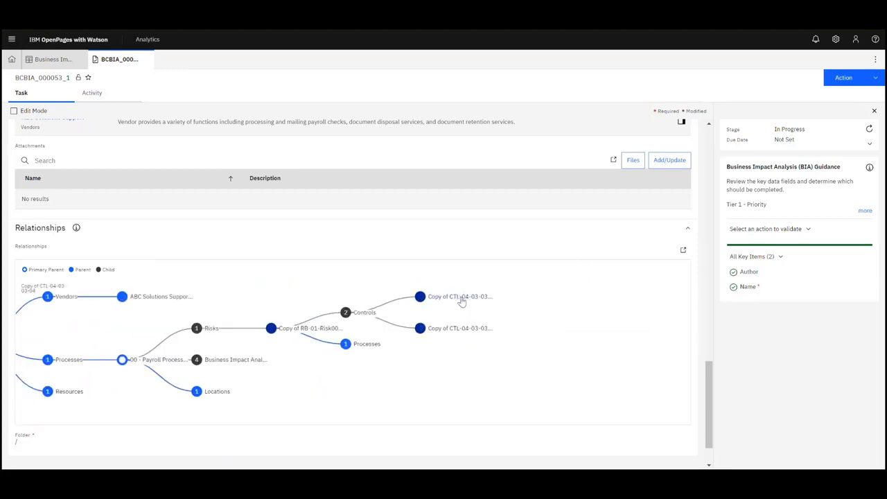
pyautogui.click(459, 296)
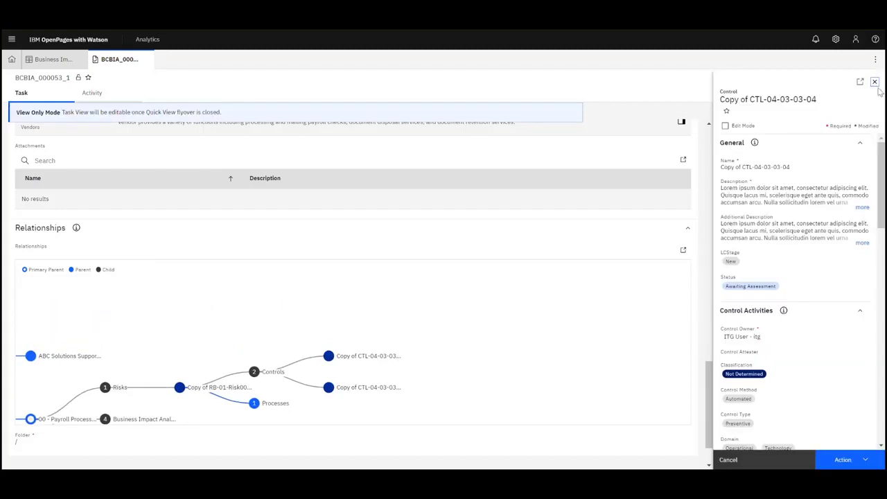
pyautogui.click(875, 82)
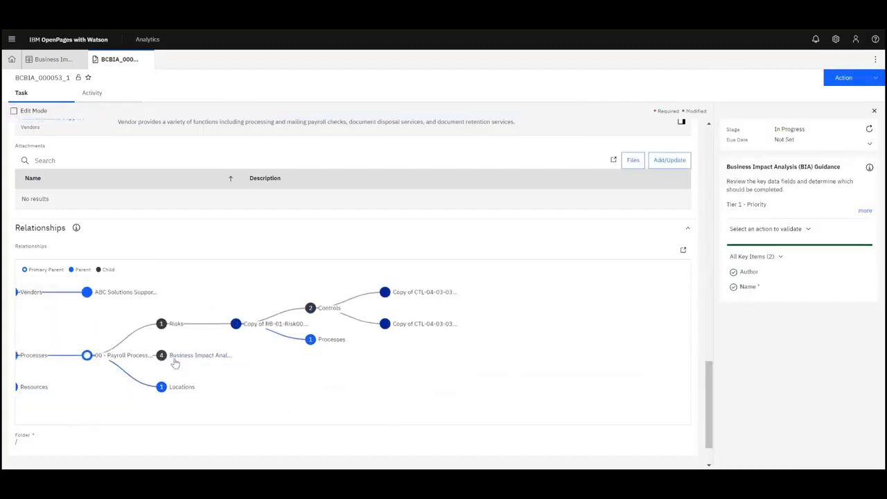
# - Collapse the process and Vendors branches back to the top level of the map
pyautogui.moveTo(271, 374); pyautogui.dragTo(345, 382)
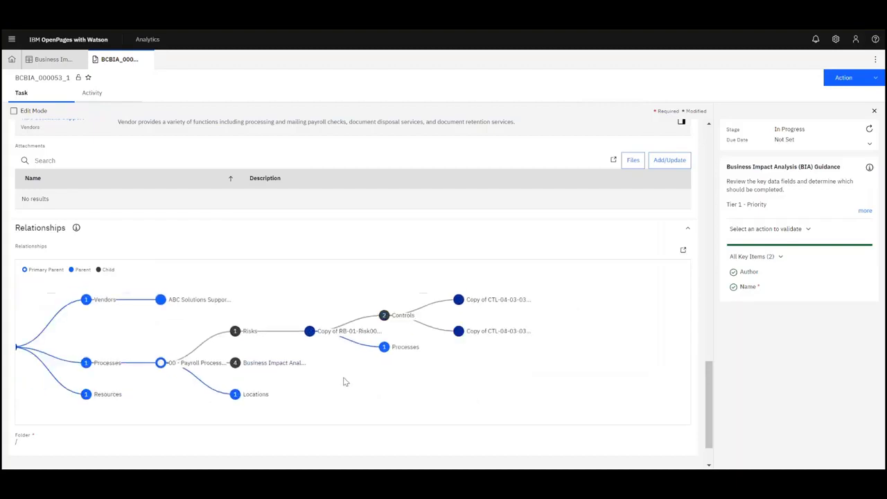
pyautogui.click(160, 364)
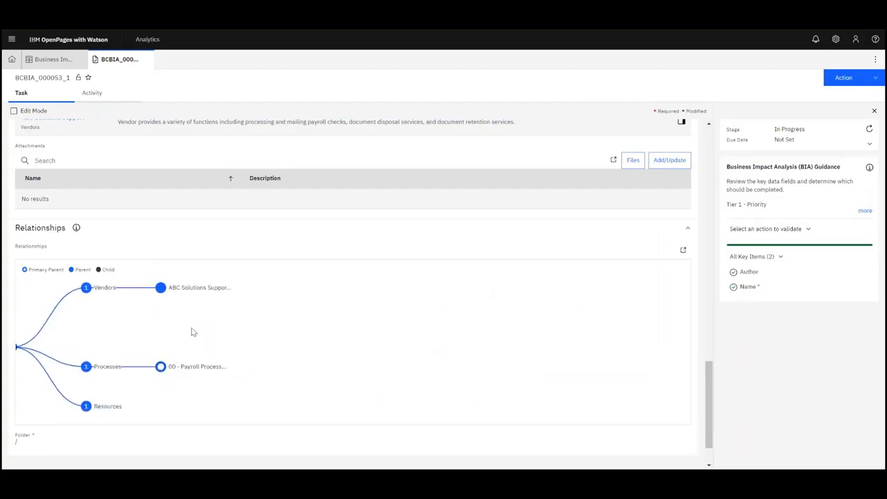
pyautogui.click(99, 292)
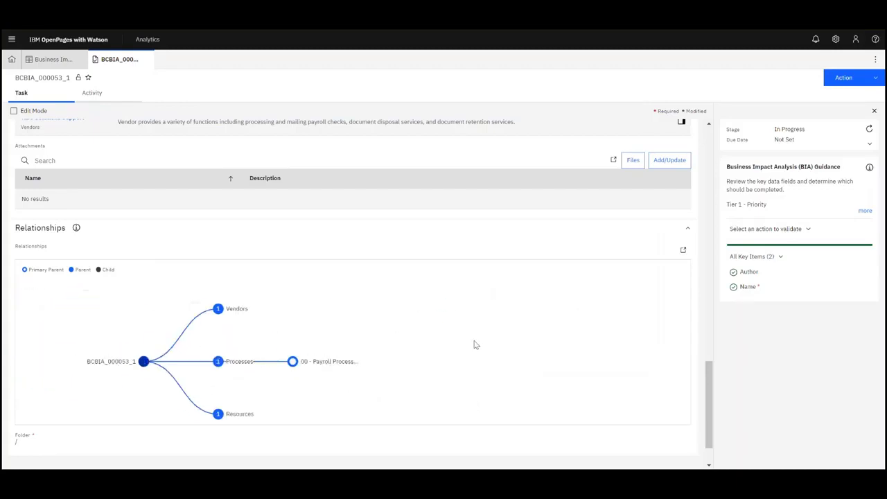
pyautogui.moveTo(506, 355); pyautogui.dragTo(498, 339)
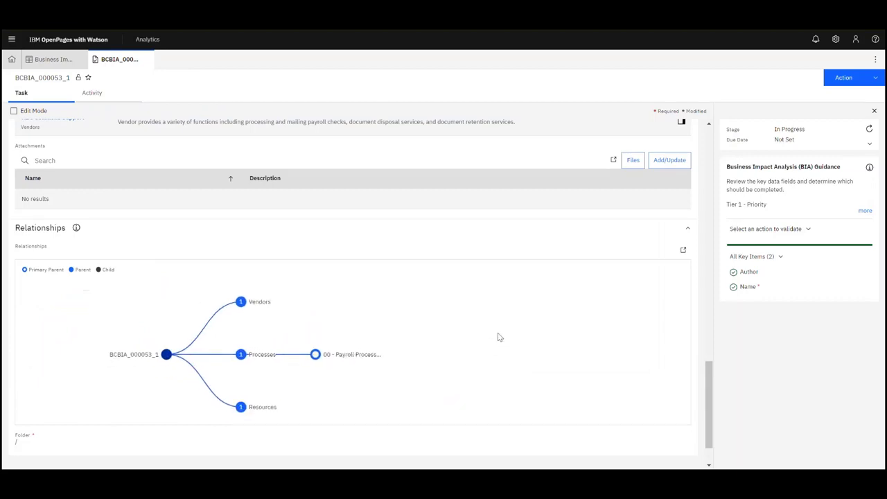
pyautogui.moveTo(707, 383); pyautogui.dragTo(682, 157)
# - Set Owner to the BIA Approver user and Reviewer to the BIA Reviewer user
pyautogui.scroll(-5, 688, 182)
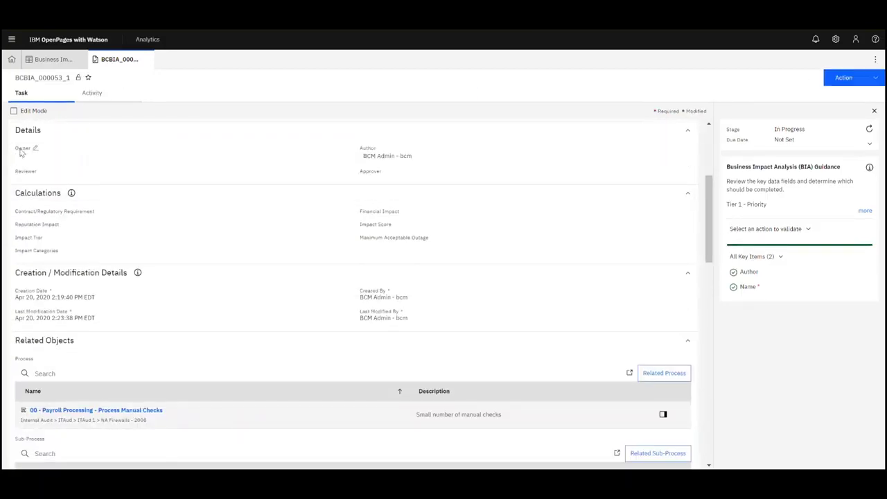
pyautogui.click(21, 151)
pyautogui.click(46, 167)
pyautogui.click(78, 199)
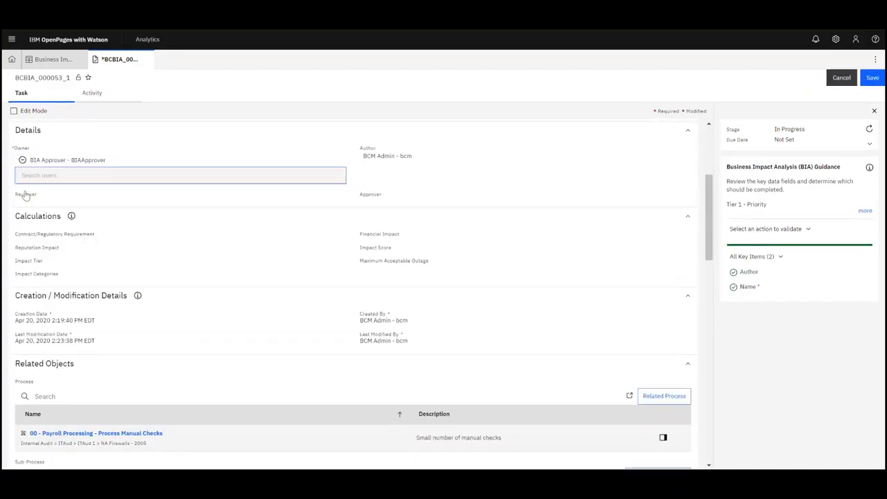
pyautogui.click(25, 195)
pyautogui.click(57, 192)
pyautogui.write('B')
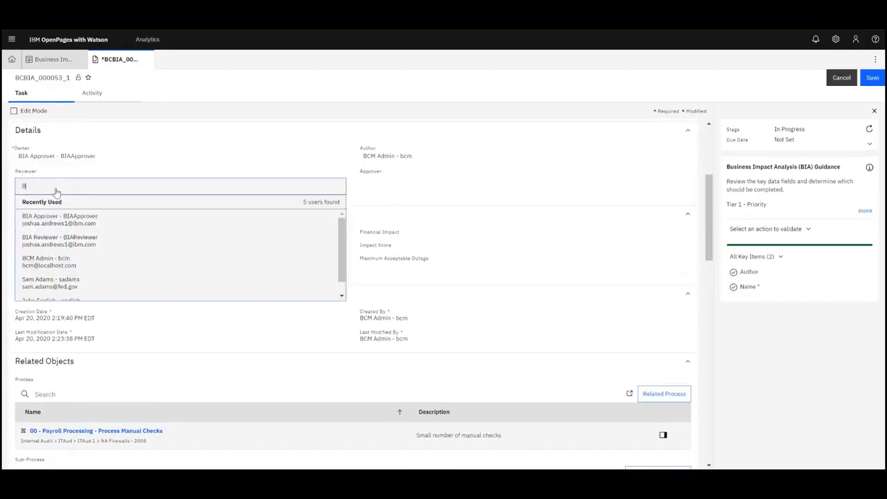
pyautogui.write('IA')
pyautogui.click(66, 237)
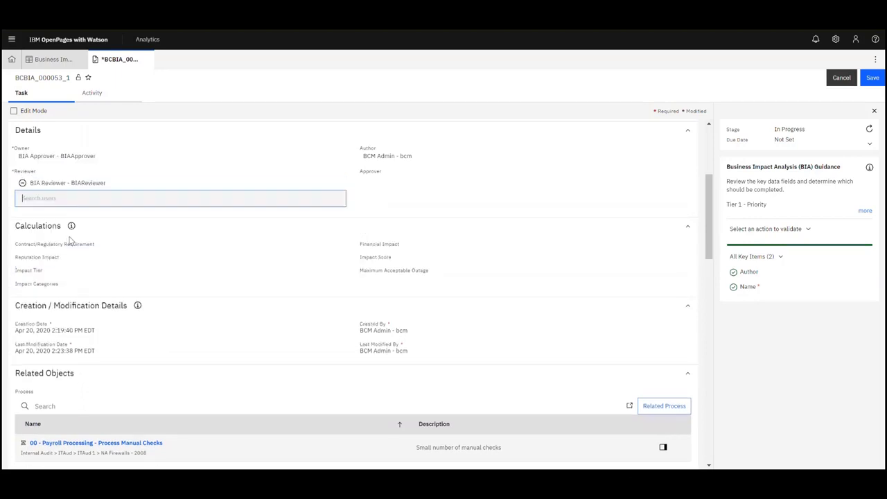
# - Search 'BIAA' and set Approver to the BIA Approver user
pyautogui.click(365, 178)
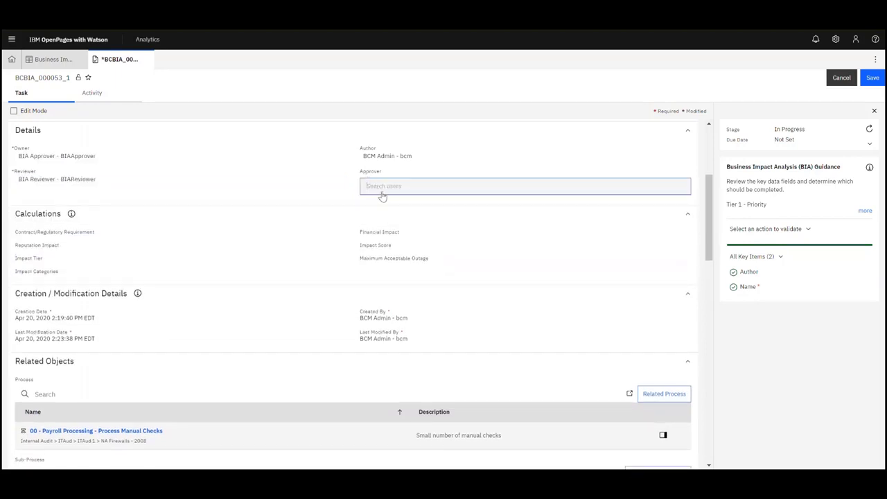
pyautogui.write('BIAA')
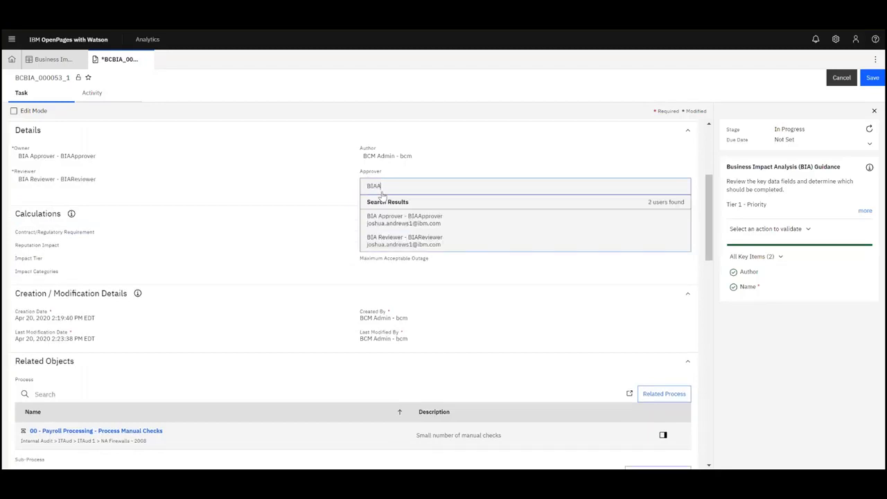
pyautogui.click(409, 222)
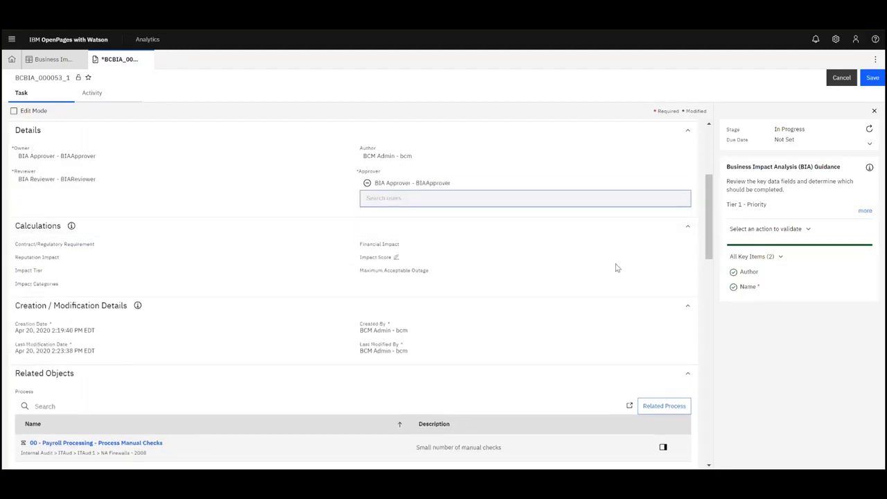
pyautogui.click(701, 261)
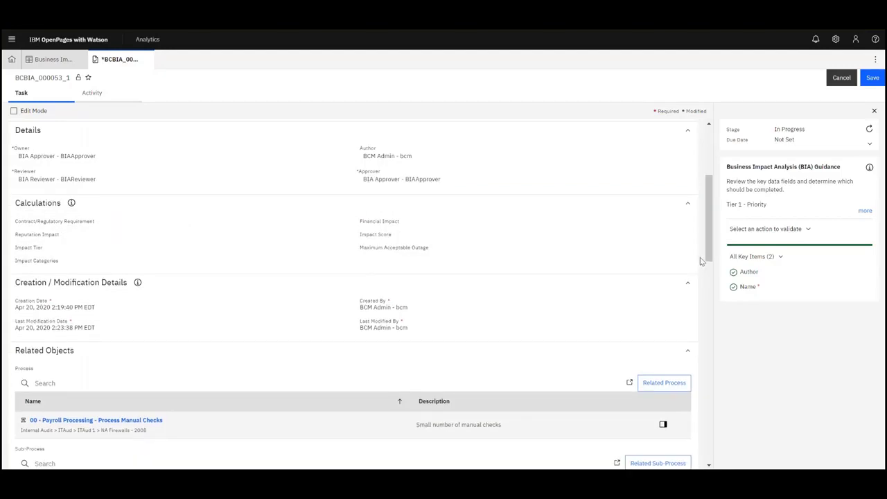
pyautogui.moveTo(711, 255); pyautogui.dragTo(710, 247)
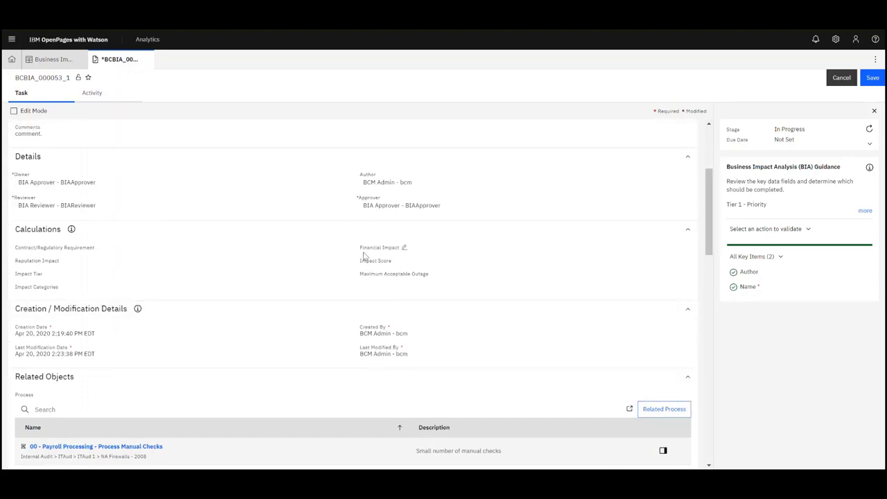
# - Set Contract/Regulatory Requirement to Yes in the Calculations section
pyautogui.click(80, 252)
pyautogui.click(79, 261)
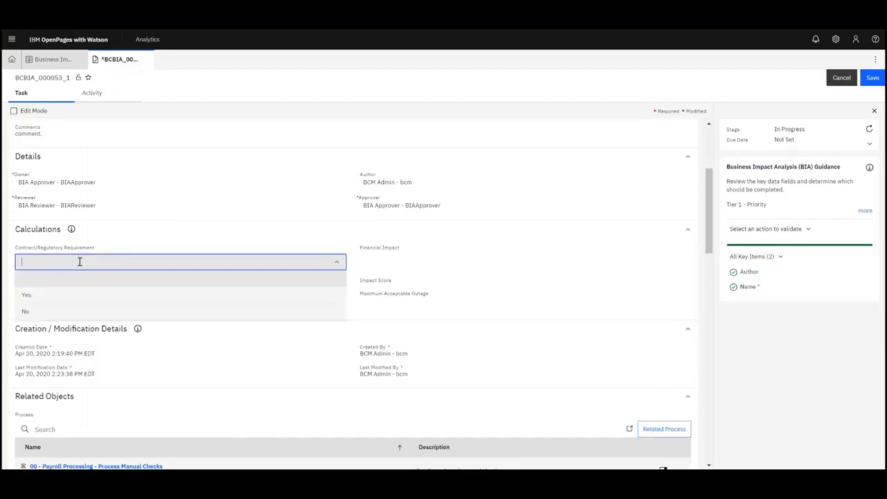
pyautogui.click(77, 298)
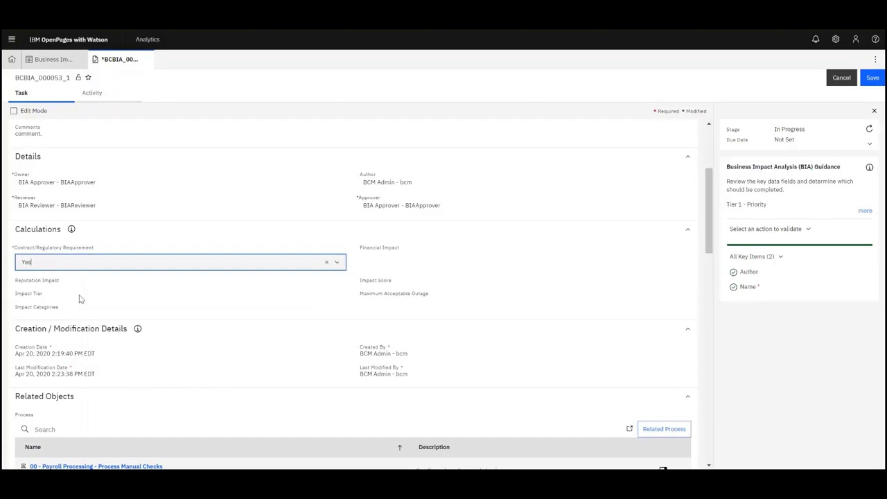
pyautogui.click(185, 267)
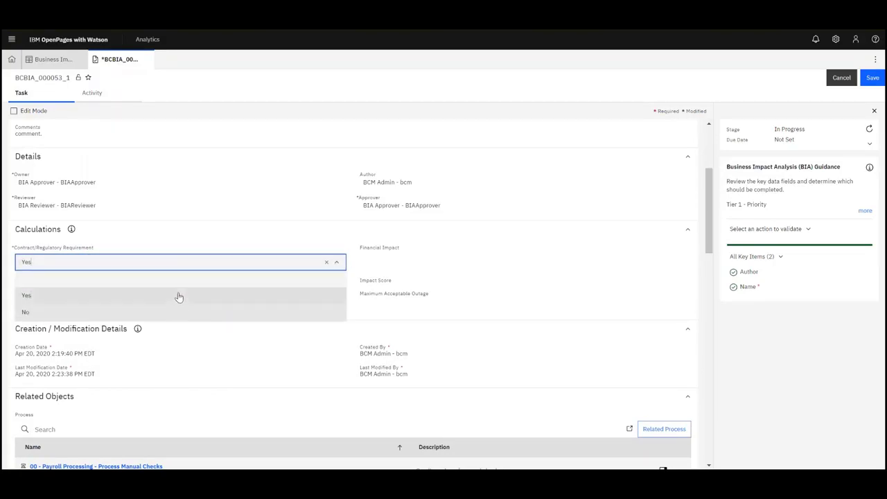
pyautogui.click(178, 296)
# - Set Financial Impact to Low and Reputation Impact to Medium, then save the record
pyautogui.click(390, 248)
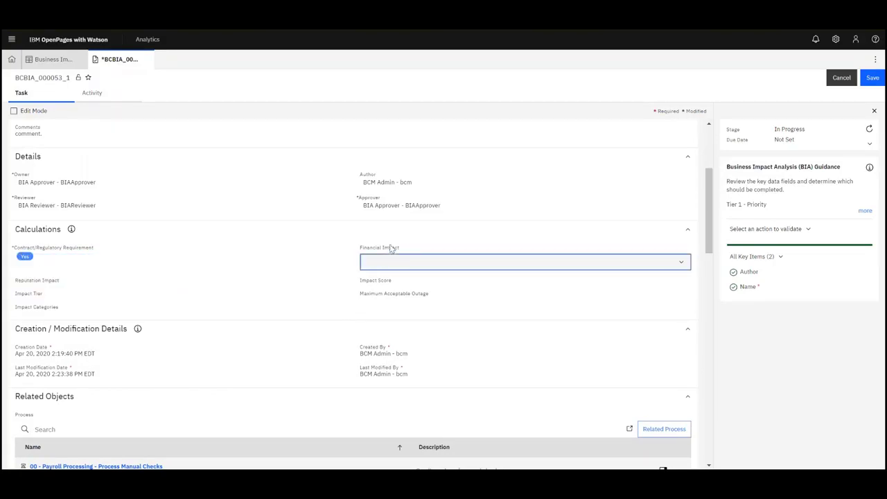
pyautogui.click(412, 260)
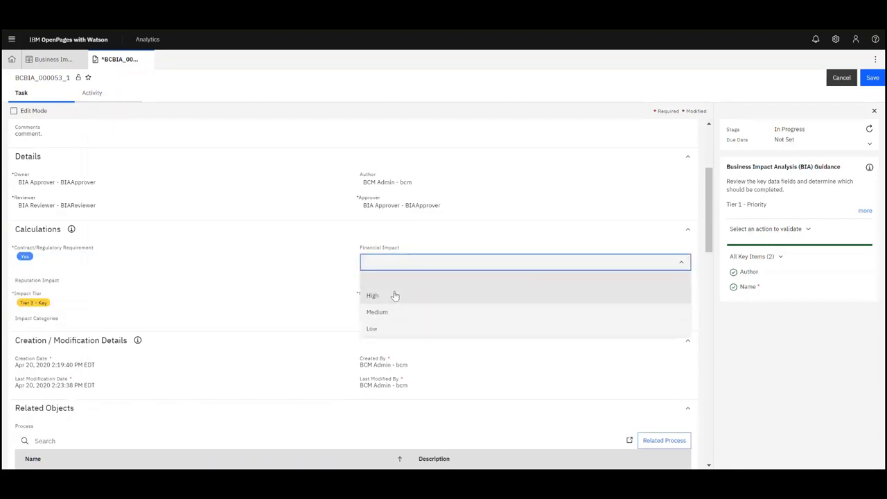
pyautogui.click(390, 313)
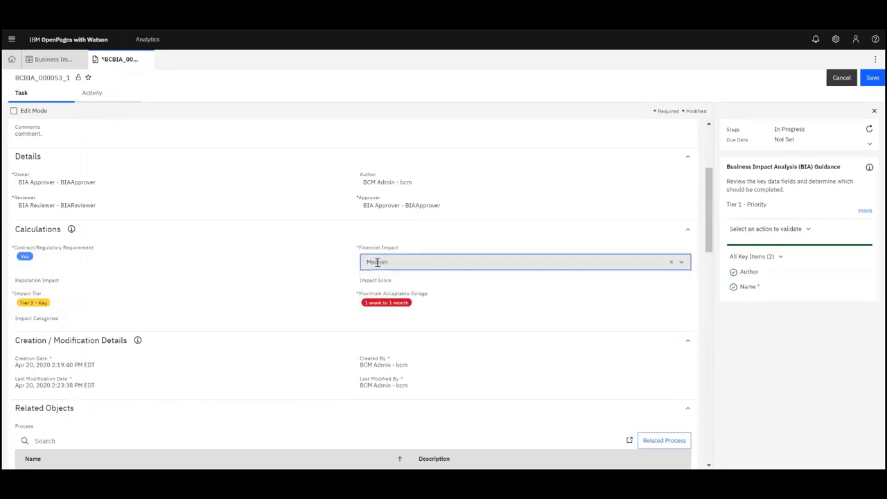
pyautogui.click(377, 262)
pyautogui.click(373, 329)
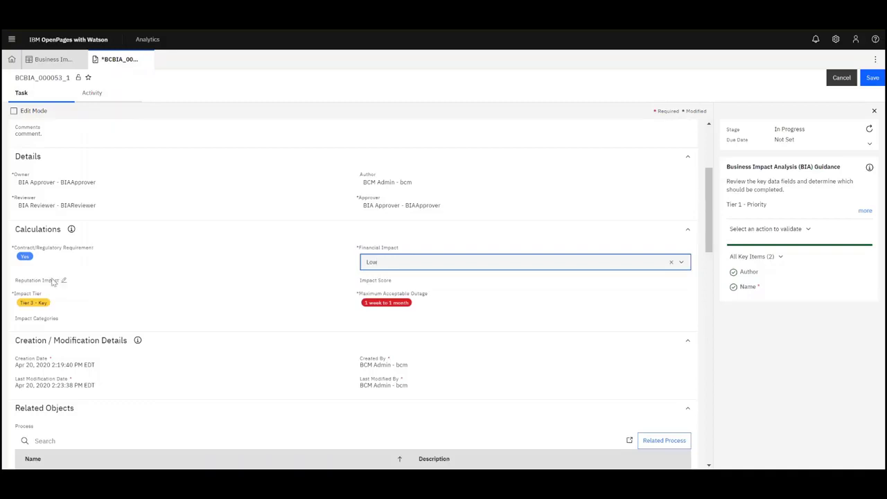
pyautogui.click(62, 280)
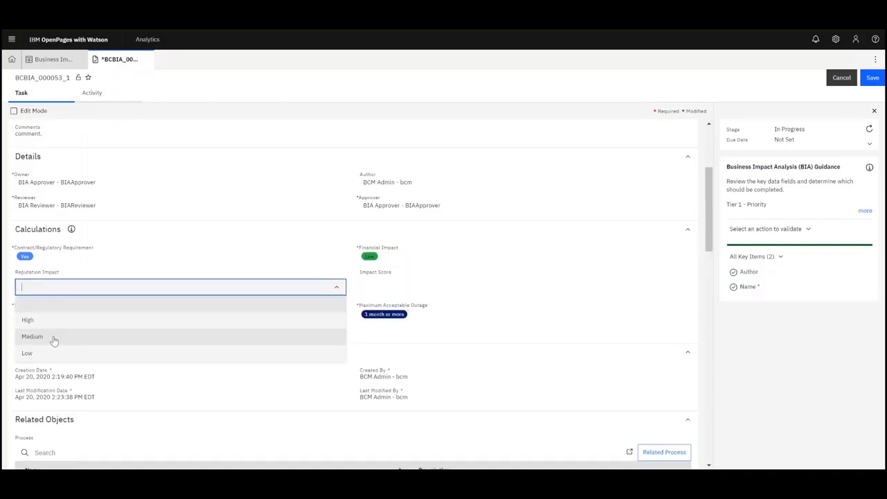
pyautogui.click(54, 337)
pyautogui.click(872, 78)
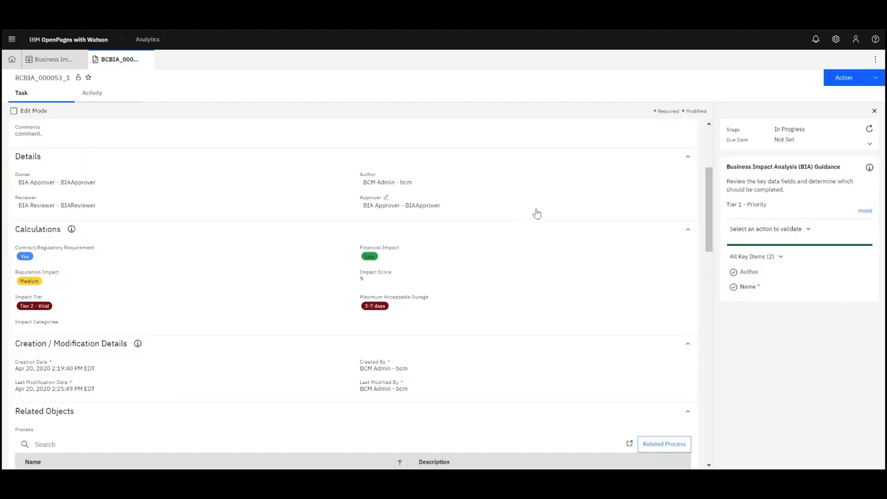
# - Review the Business Continuity BIA Scoring calculation under Solution Configuration > Calculations, then close it
pyautogui.moveTo(710, 186); pyautogui.dragTo(709, 178)
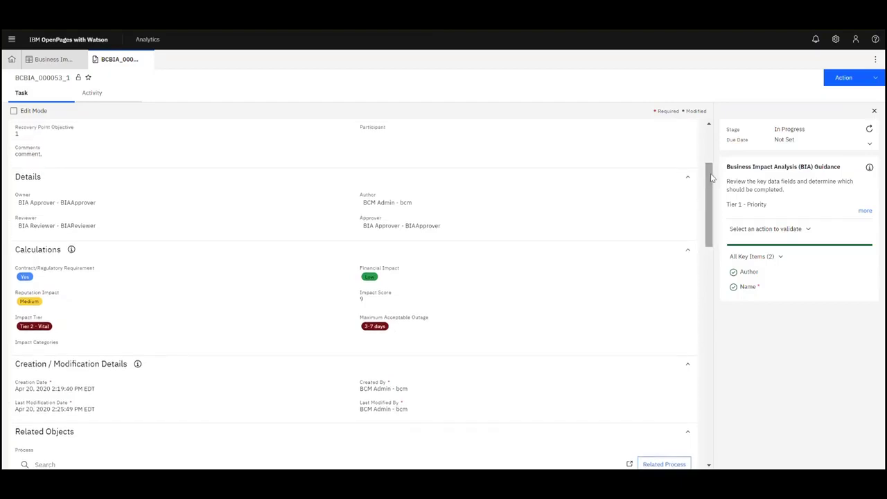
pyautogui.click(836, 39)
pyautogui.click(821, 63)
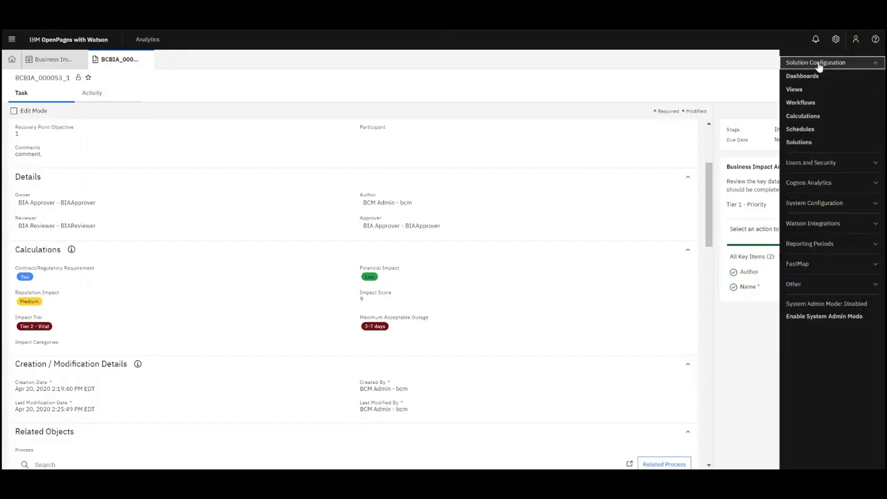
pyautogui.click(809, 118)
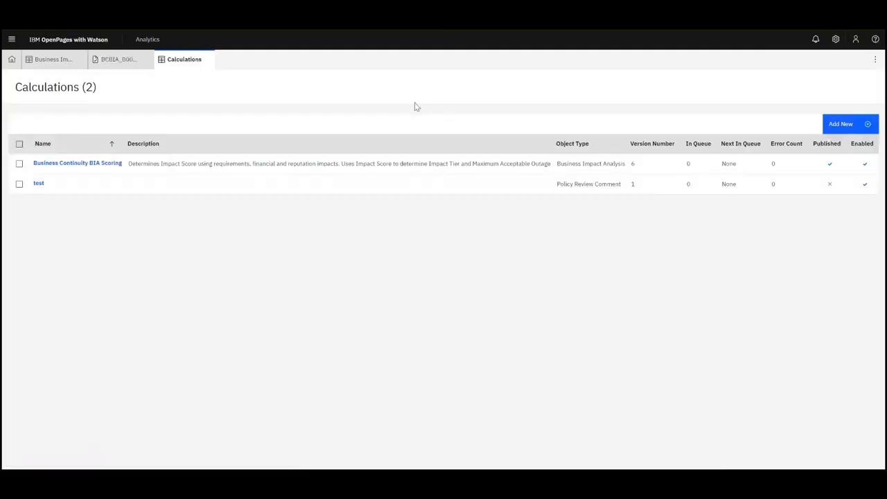
pyautogui.click(83, 163)
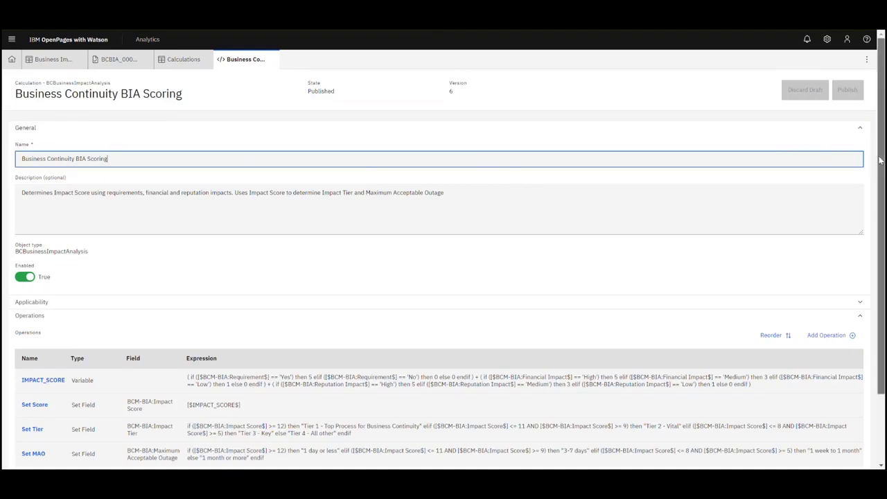
pyautogui.scroll(-2, 869, 180)
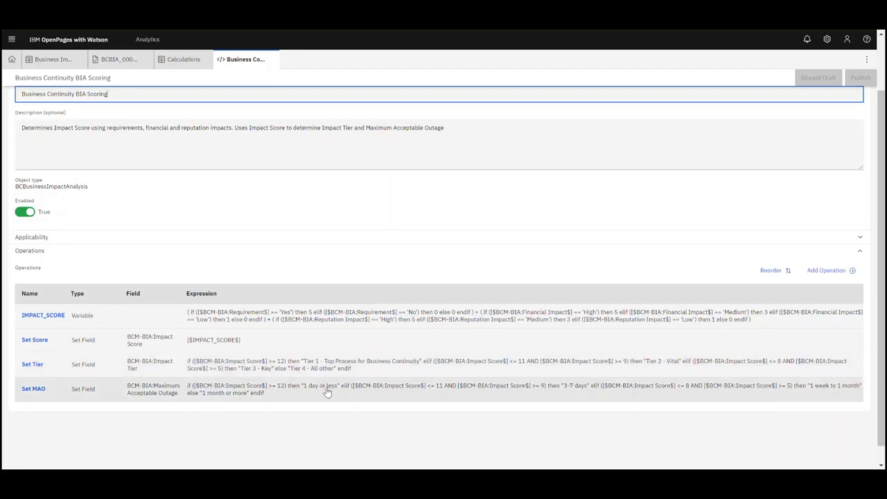
pyautogui.click(273, 60)
# - Check Reputational Risk and Legal / Regulatory in the record's Impact Categories field
pyautogui.click(210, 60)
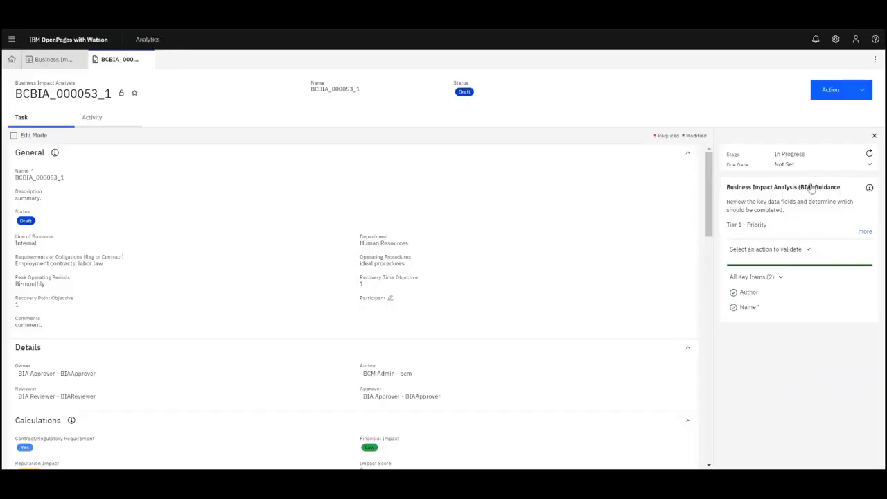
pyautogui.scroll(-10, 711, 207)
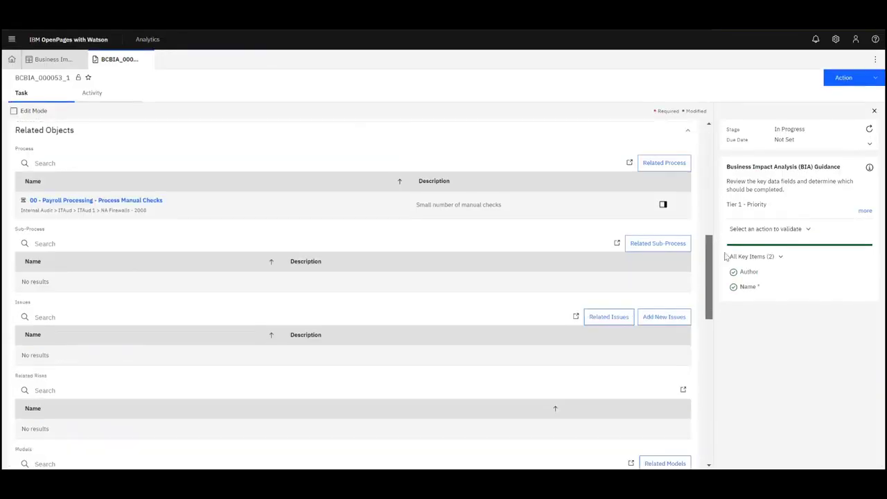
pyautogui.moveTo(725, 253); pyautogui.dragTo(707, 188)
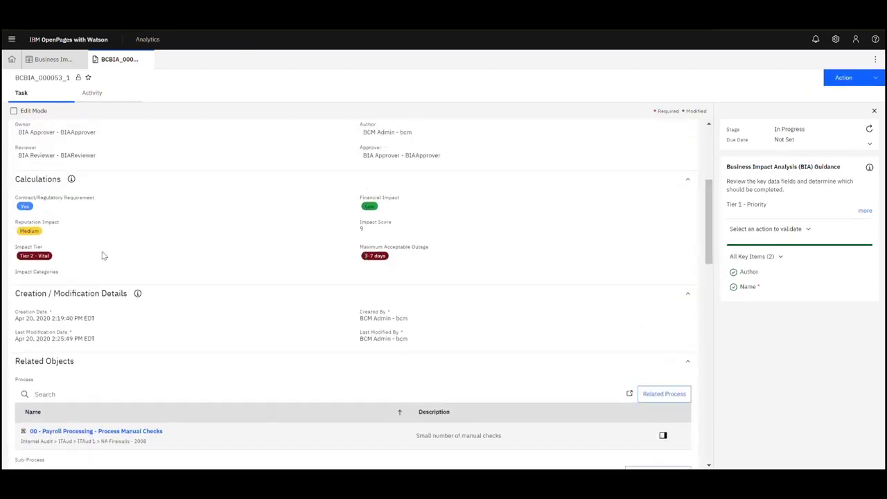
pyautogui.click(54, 275)
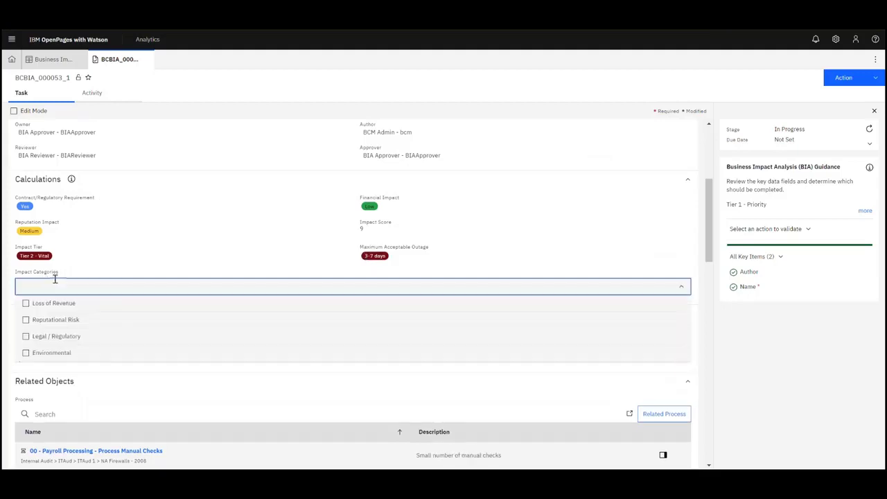
pyautogui.click(63, 320)
pyautogui.click(63, 336)
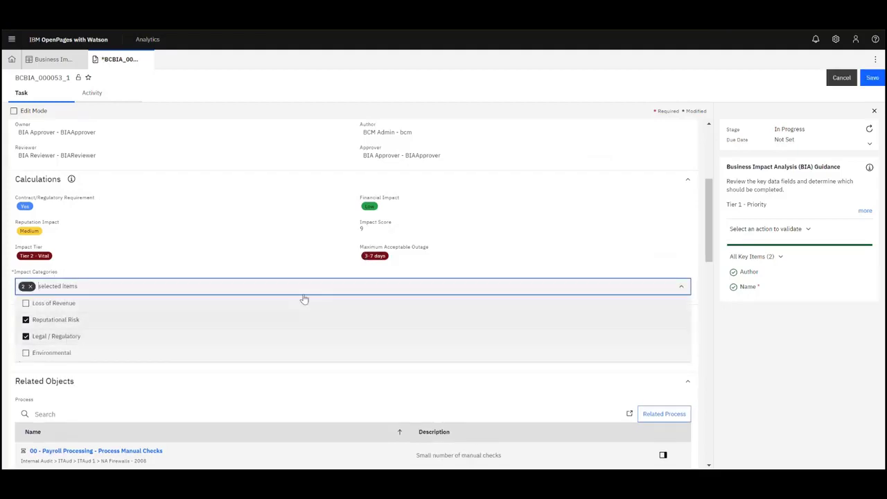
pyautogui.click(688, 256)
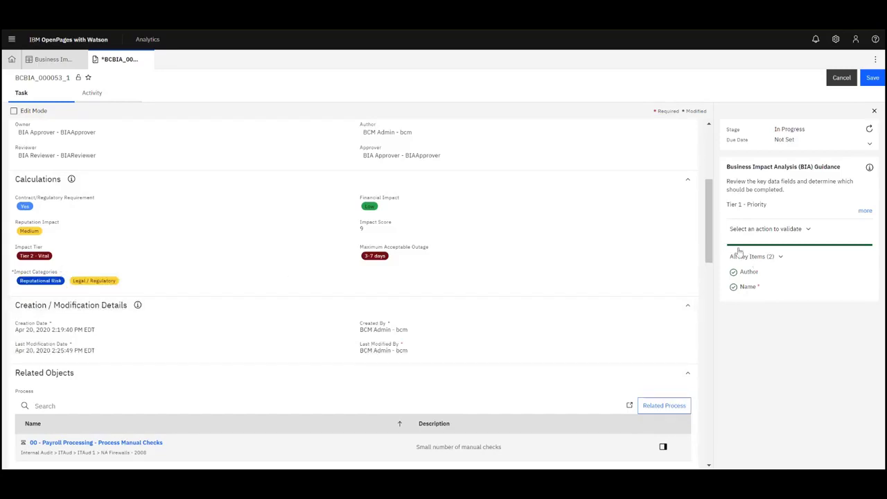
pyautogui.moveTo(711, 244); pyautogui.dragTo(705, 175)
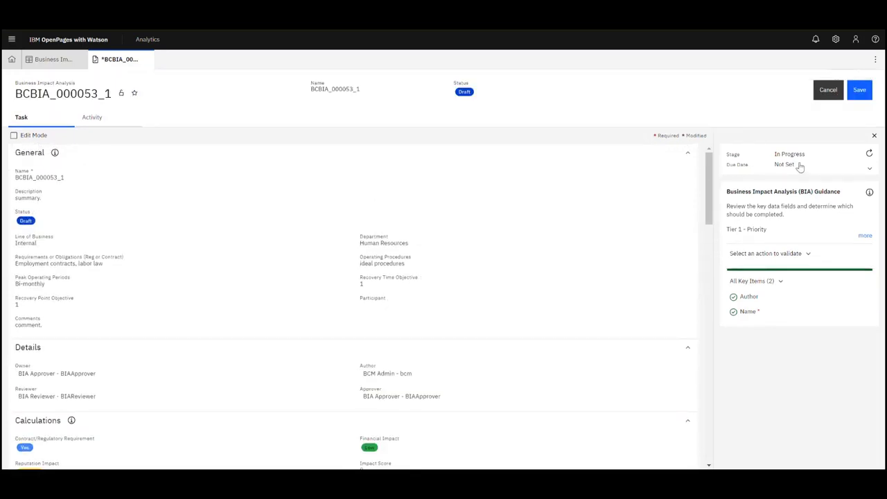
# - Save BCBIA_000053_1 and submit it for review, confirming with Continue
pyautogui.click(859, 91)
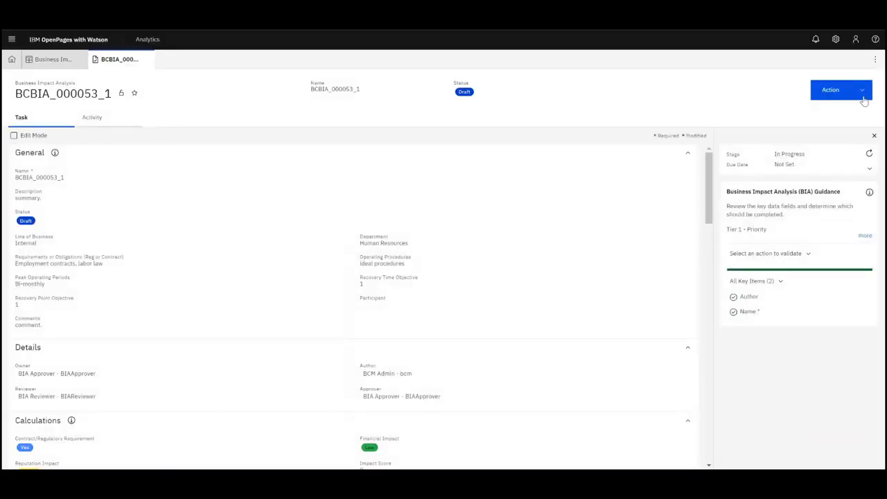
pyautogui.click(828, 112)
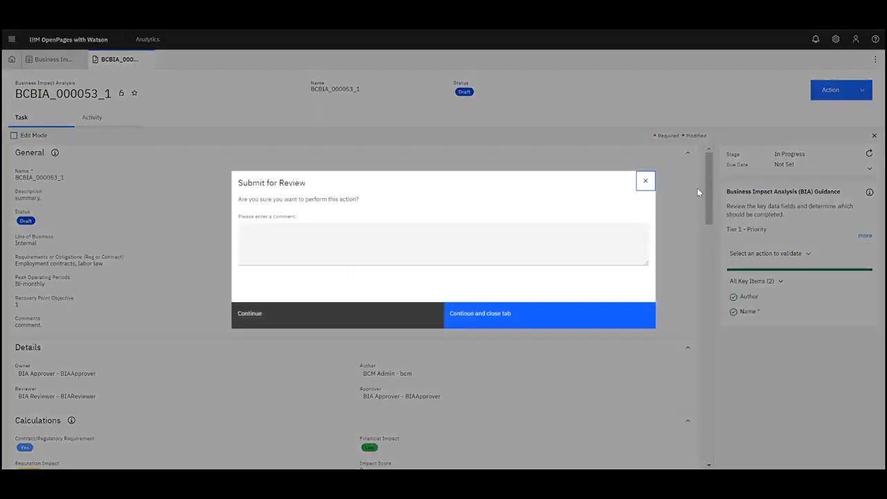
pyautogui.click(398, 318)
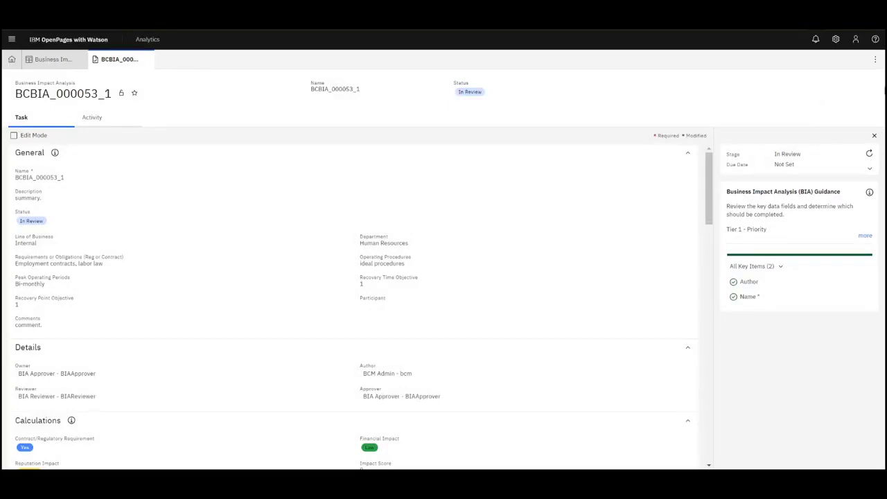
# - Log out and log back in with the BIA reviewer's user name and password
pyautogui.click(855, 39)
pyautogui.click(808, 148)
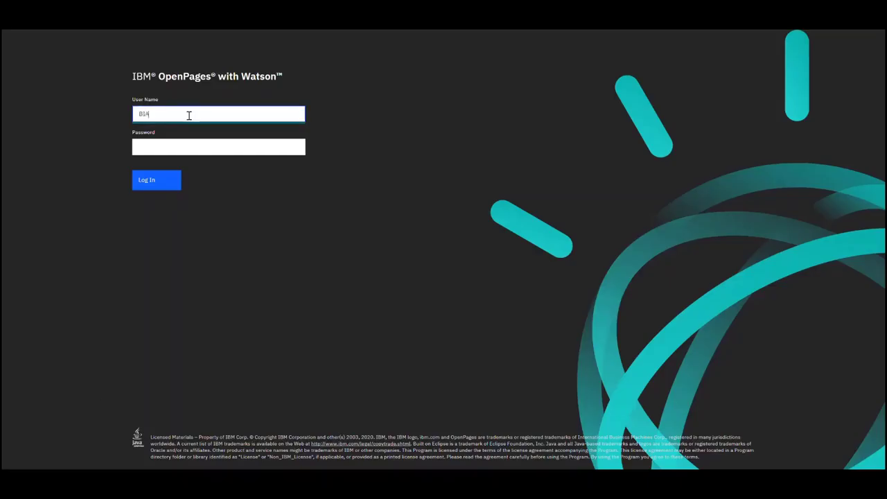
pyautogui.write('BIAApprover')
pyautogui.press('Tab')
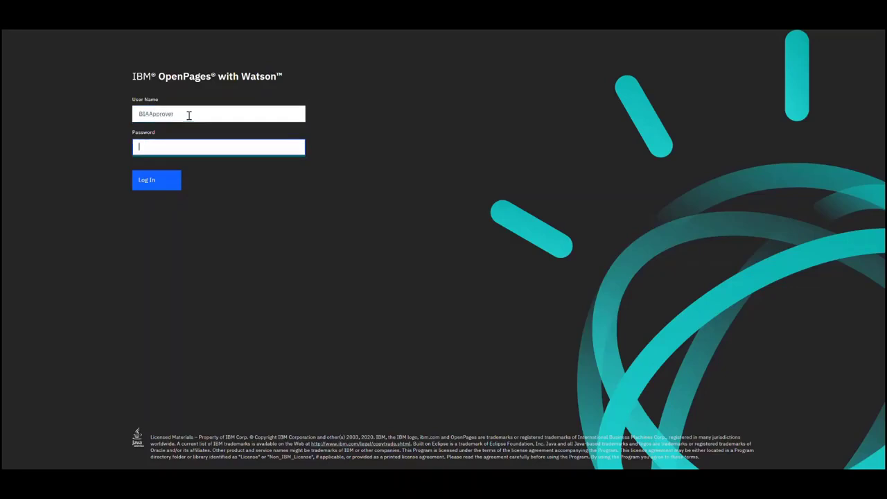
pyautogui.click(188, 115)
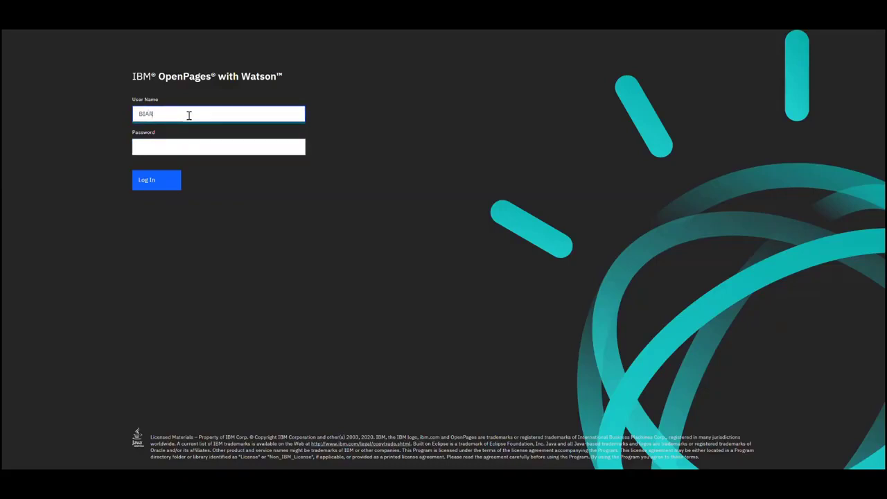
pyautogui.write('BIAReviewer')
pyautogui.press('Tab')
pyautogui.press('Return')
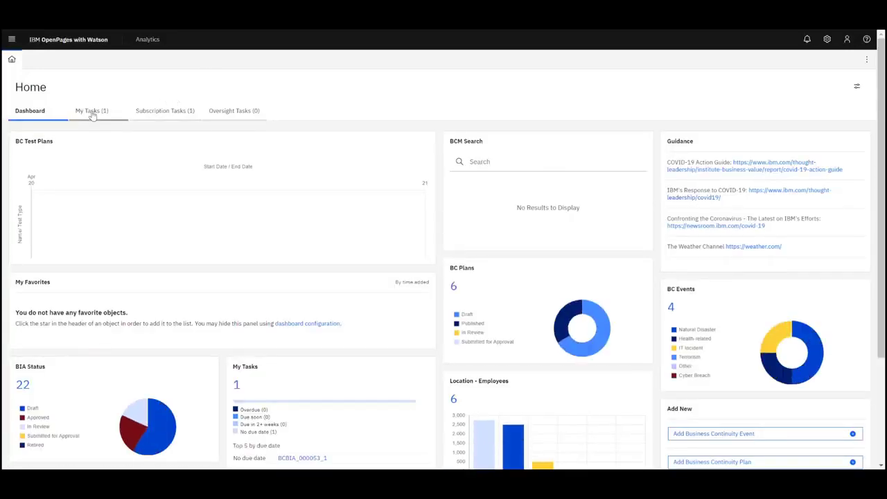
# - Open BCBIA_000053_1 from the My Tasks widget on the Home dashboard
pyautogui.click(91, 113)
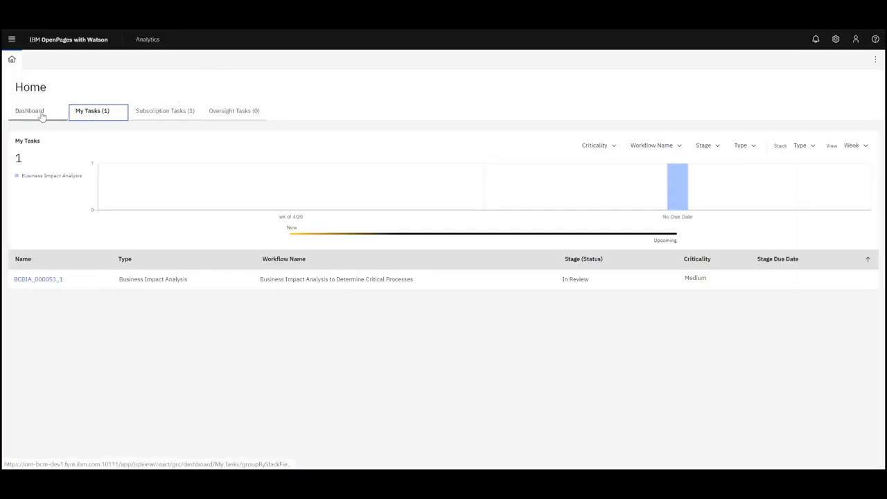
pyautogui.click(41, 115)
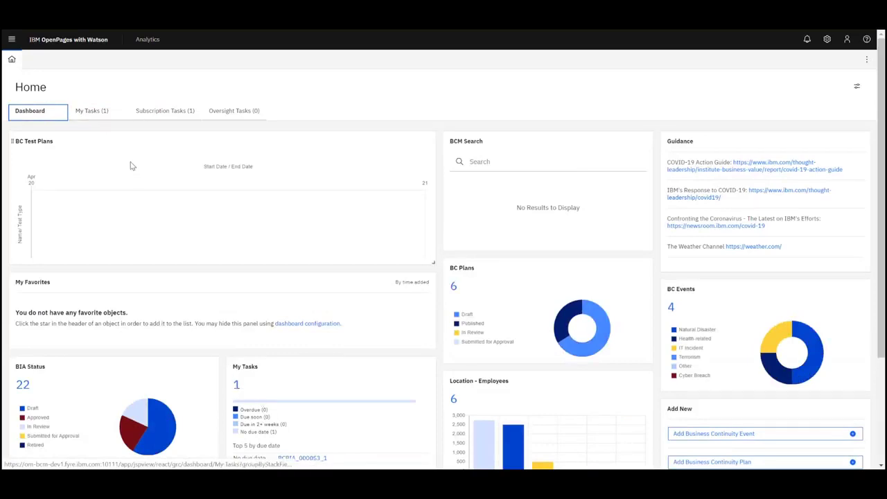
pyautogui.click(303, 458)
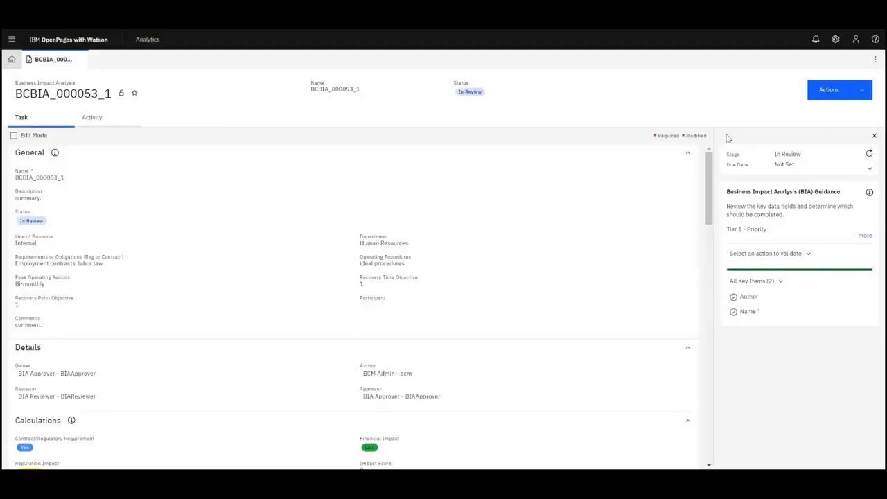
# - Change Financial Impact to Medium and save the record
pyautogui.moveTo(709, 162); pyautogui.dragTo(708, 176)
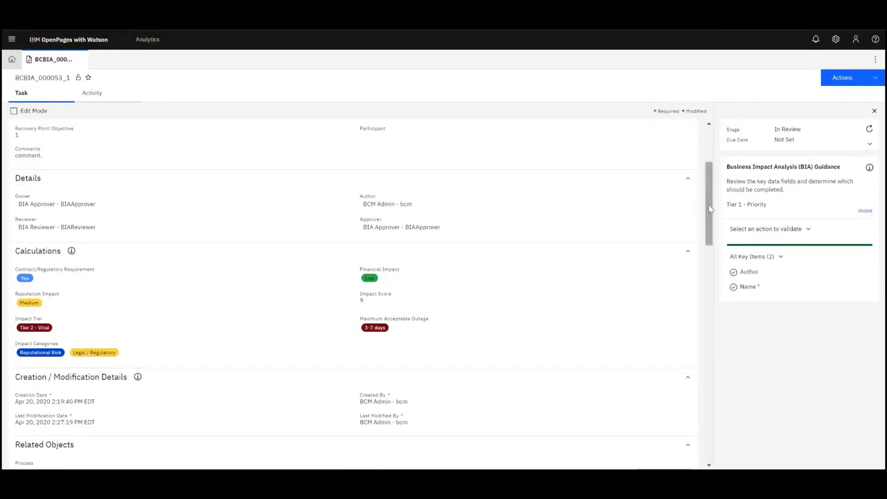
pyautogui.scroll(2, 707, 201)
pyautogui.moveTo(705, 189); pyautogui.dragTo(704, 209)
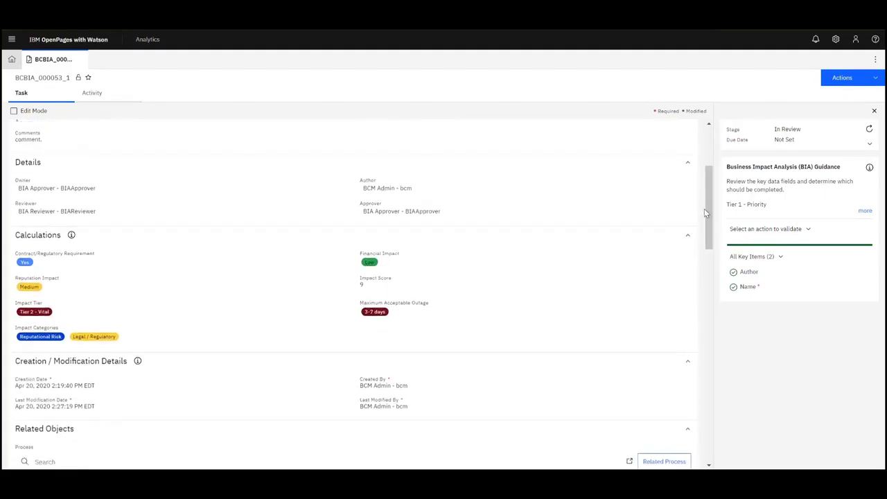
pyautogui.click(369, 269)
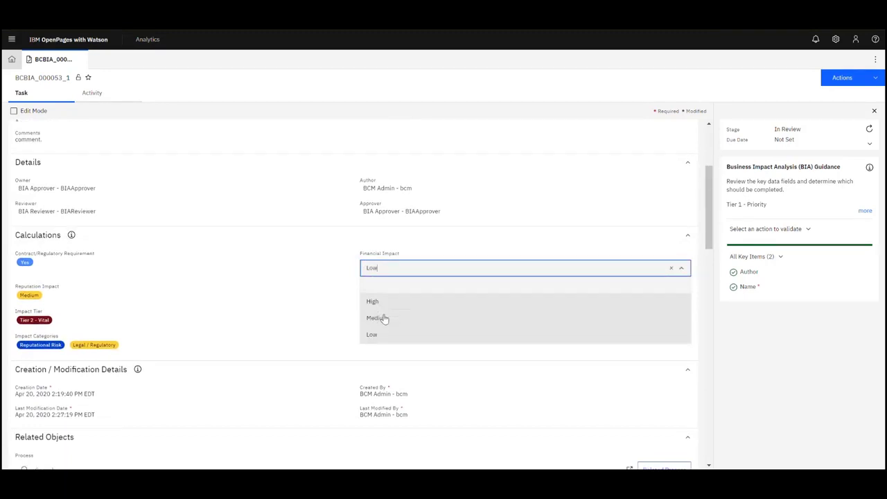
pyautogui.click(377, 318)
pyautogui.click(871, 79)
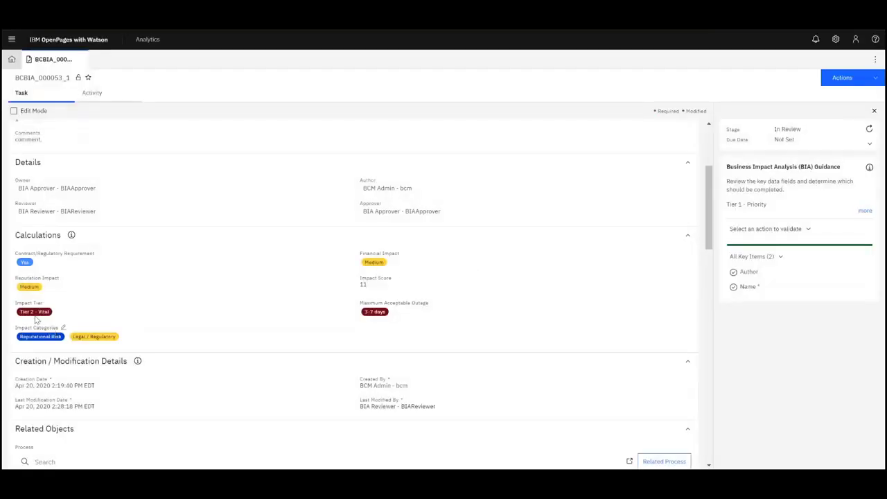
# - Change Reputation Impact to High, save, and show the record's Activity history
pyautogui.click(31, 291)
pyautogui.click(48, 296)
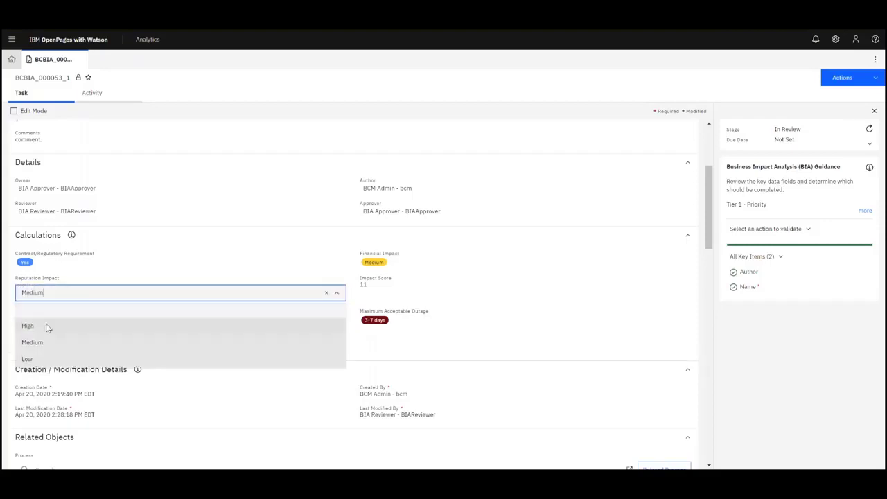
pyautogui.click(47, 326)
pyautogui.click(872, 80)
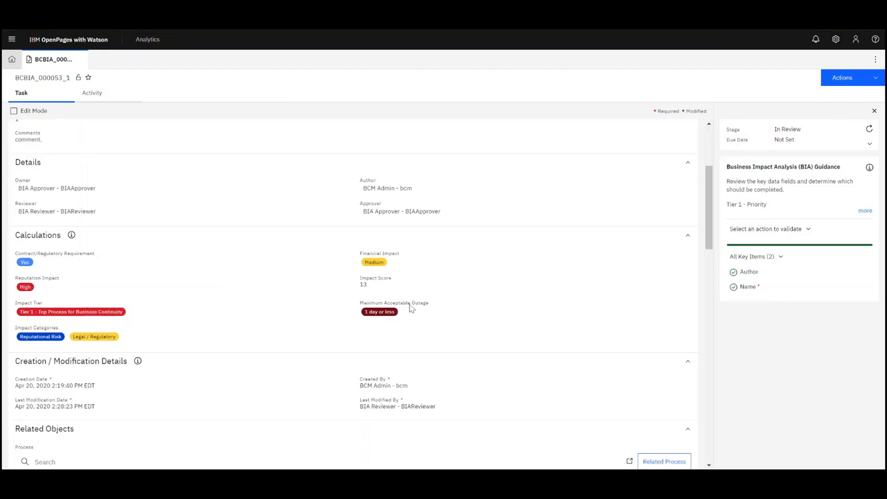
pyautogui.click(93, 94)
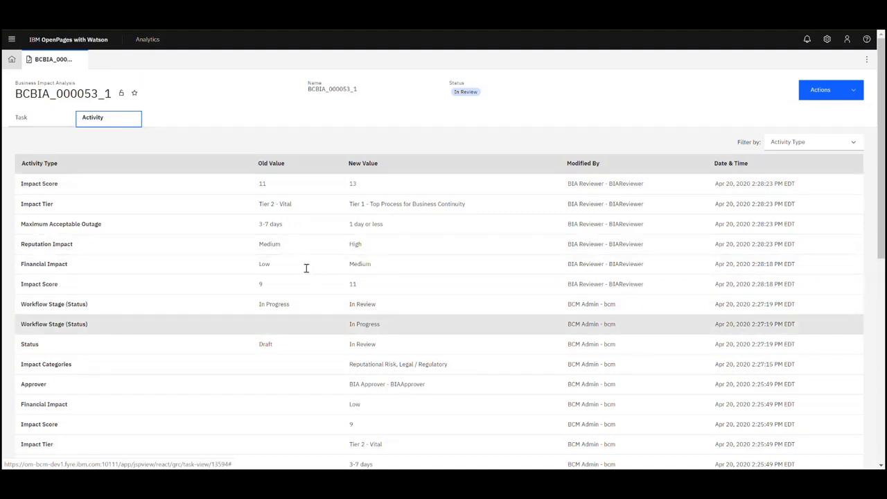
# - Return to the Task view and show the Actions list with Submit for Approval and Send back to Draft
pyautogui.click(43, 124)
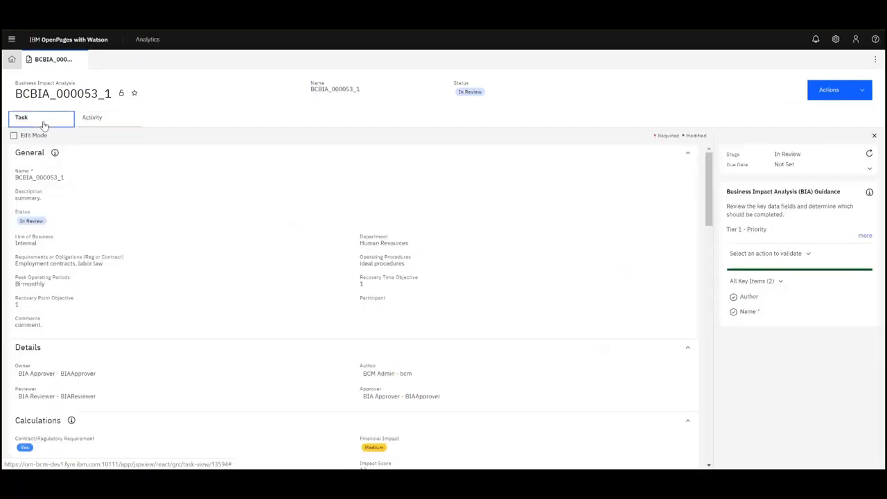
pyautogui.moveTo(708, 199); pyautogui.dragTo(697, 173)
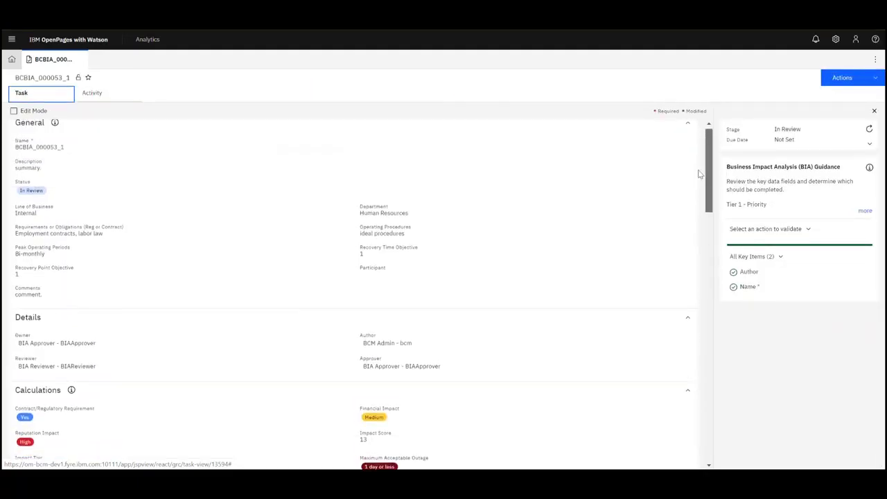
pyautogui.click(861, 81)
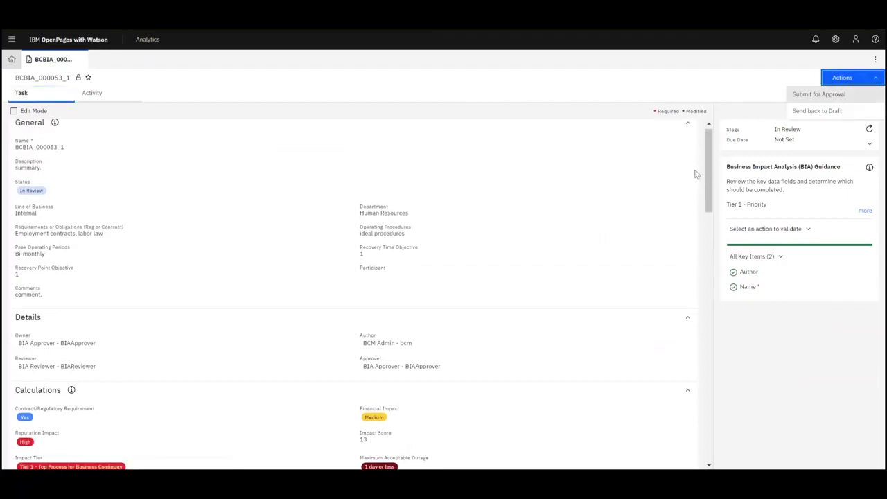
pyautogui.moveTo(706, 174)
pyautogui.mouseDown()
pyautogui.moveTo(754, 415)
pyautogui.moveTo(700, 206)
pyautogui.moveTo(704, 162)
pyautogui.mouseUp()
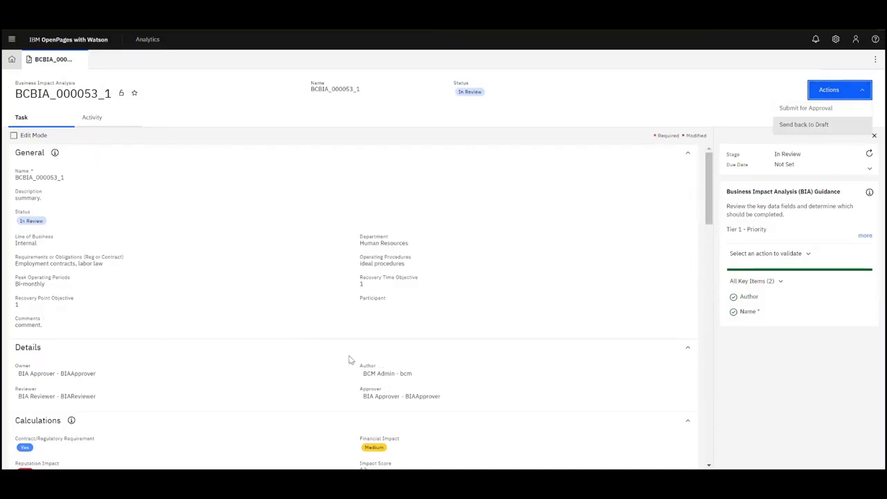
# - Submit BCBIA_000053_1 for approval with the comment 'Changed key fields' and close the tab
pyautogui.click(812, 109)
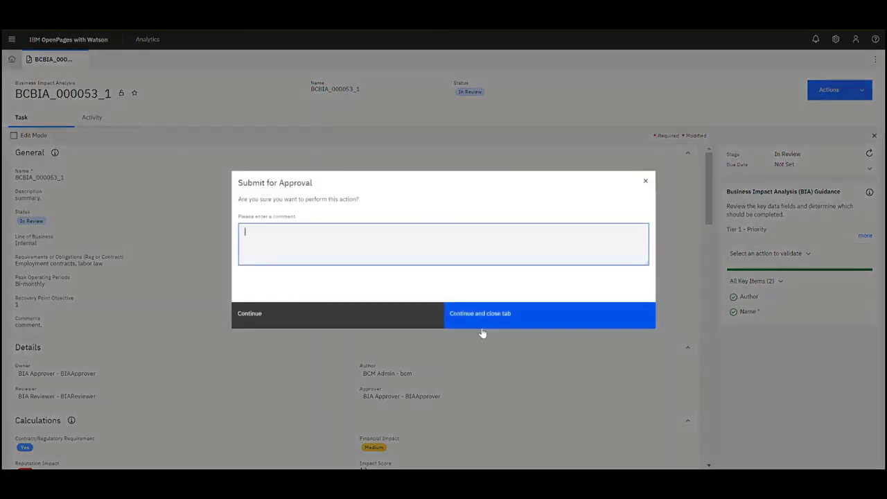
pyautogui.write('Char')
pyautogui.click(418, 322)
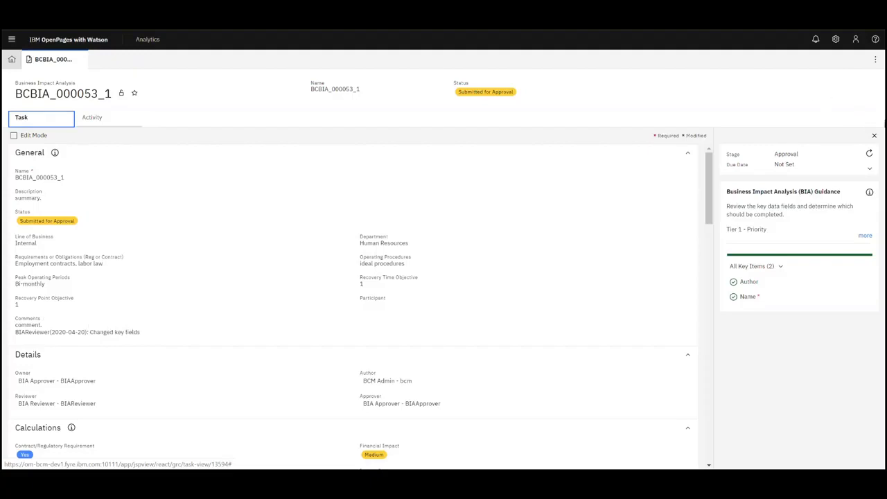
# - Log out and sign in with the BIA approver's user name and password
pyautogui.click(855, 39)
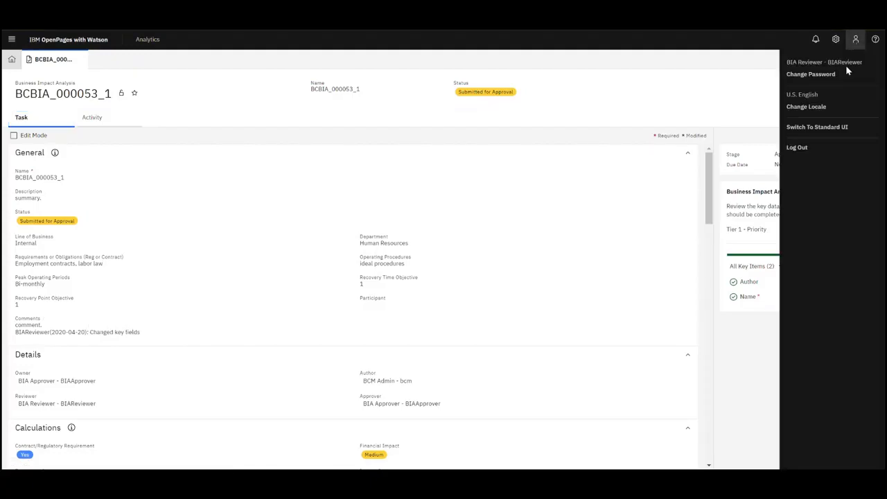
pyautogui.click(797, 148)
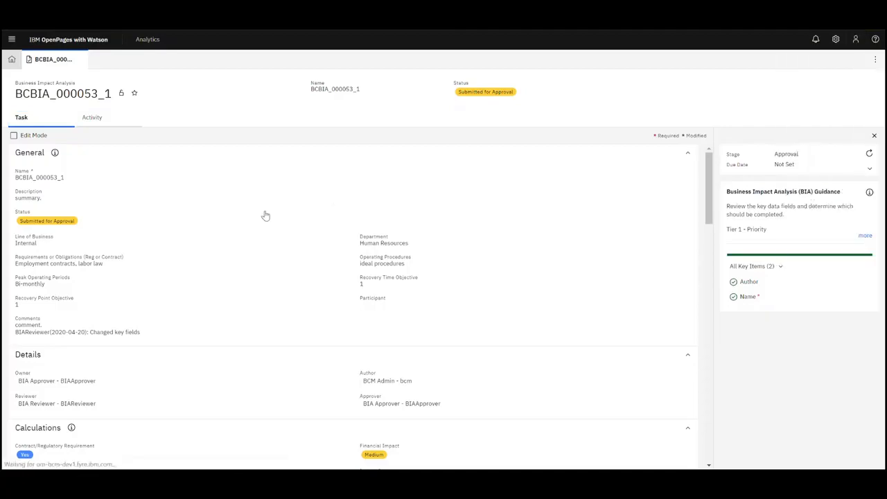
pyautogui.write('BIAApprover')
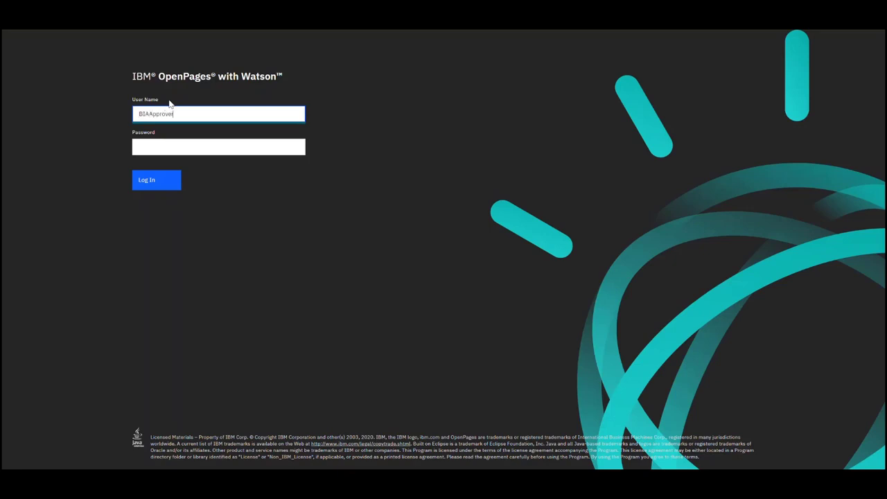
pyautogui.press('Tab')
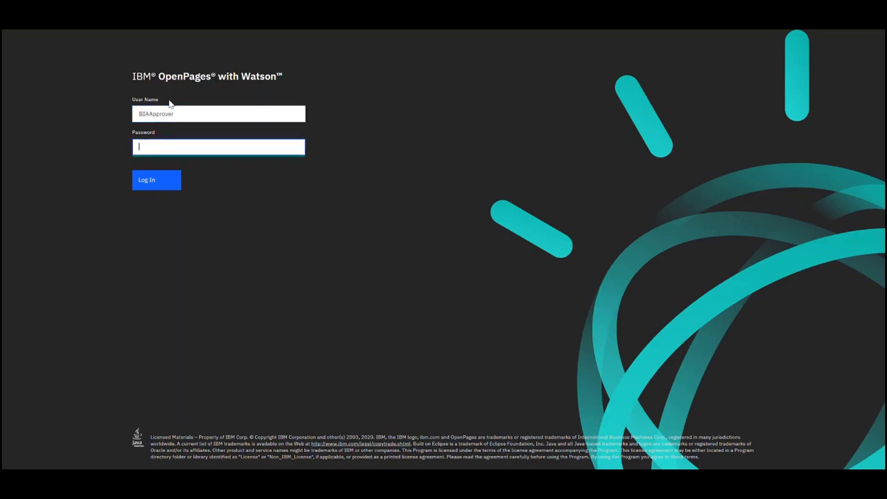
pyautogui.click(161, 180)
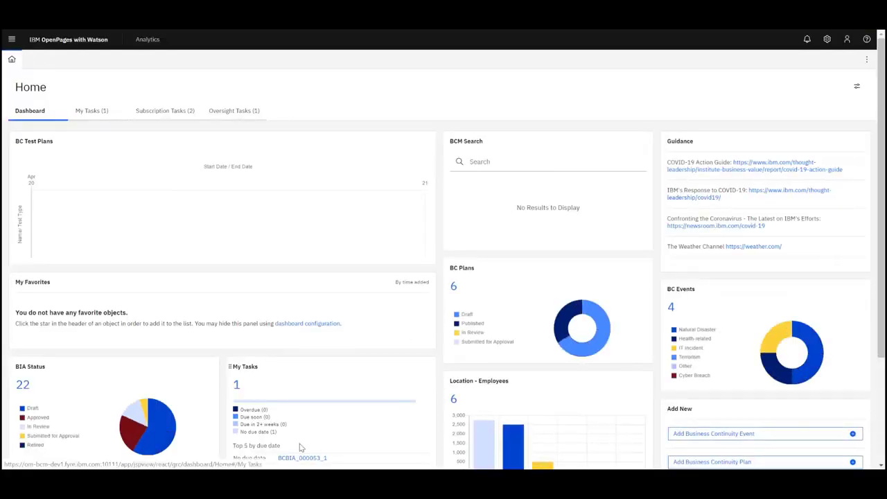
# - Approve the BCBIA_000053_1 task from My Tasks with the comment 'Approved in full.'
pyautogui.click(103, 109)
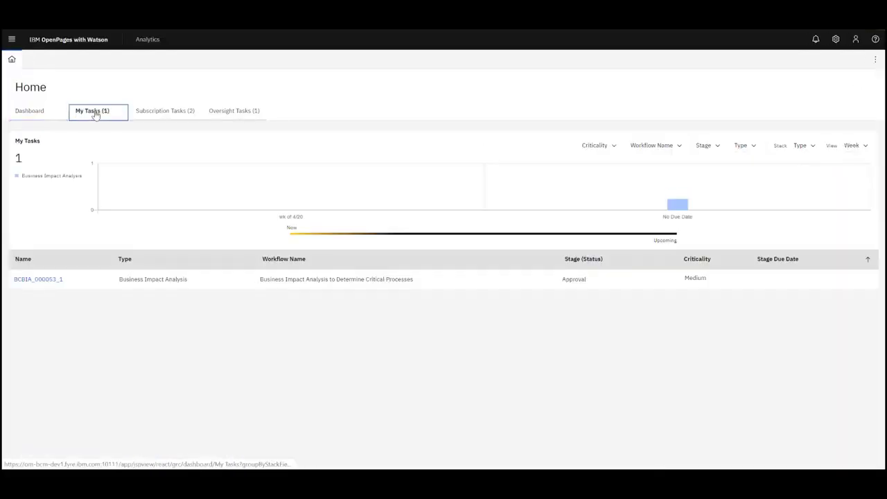
pyautogui.click(39, 279)
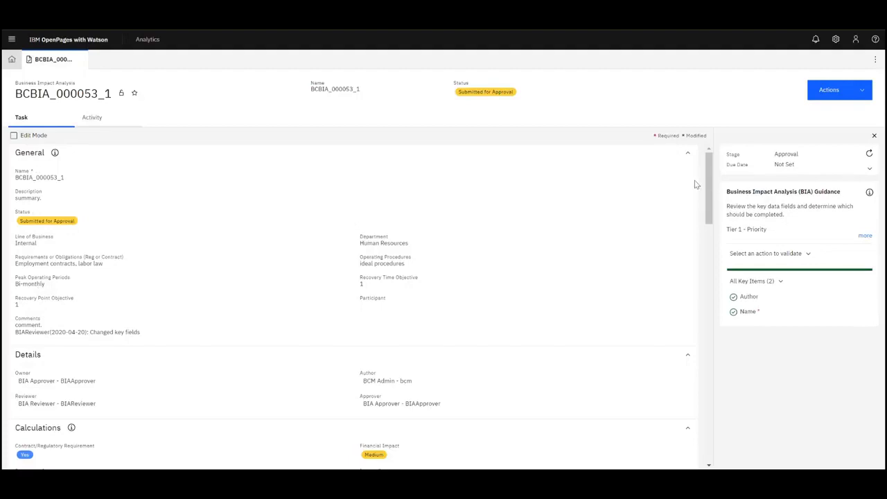
pyautogui.click(837, 90)
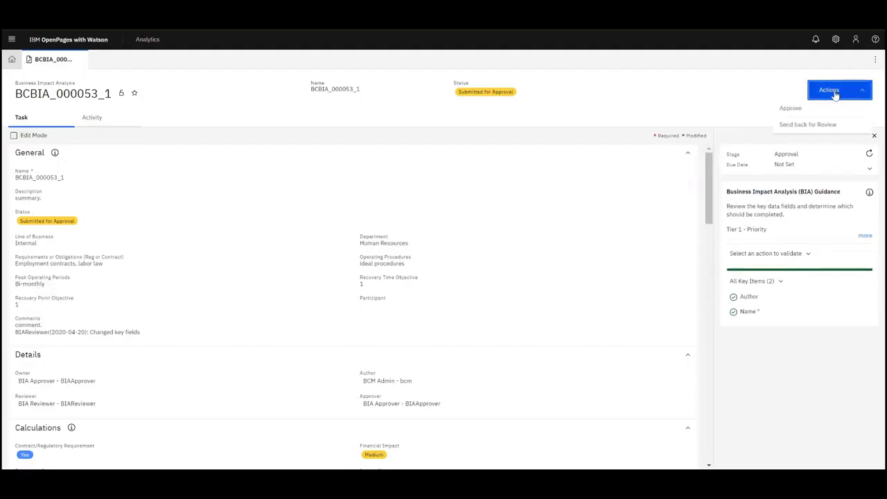
pyautogui.click(790, 109)
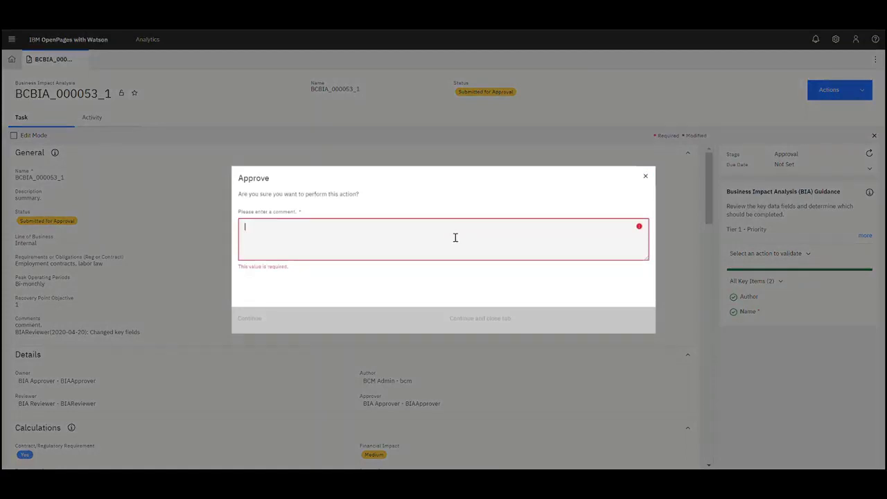
pyautogui.click(455, 238)
pyautogui.write('Comm')
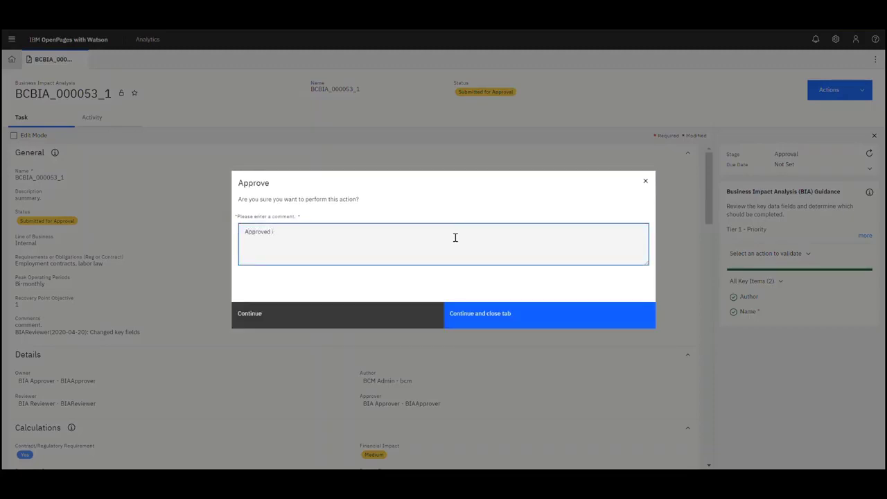
pyautogui.click(517, 321)
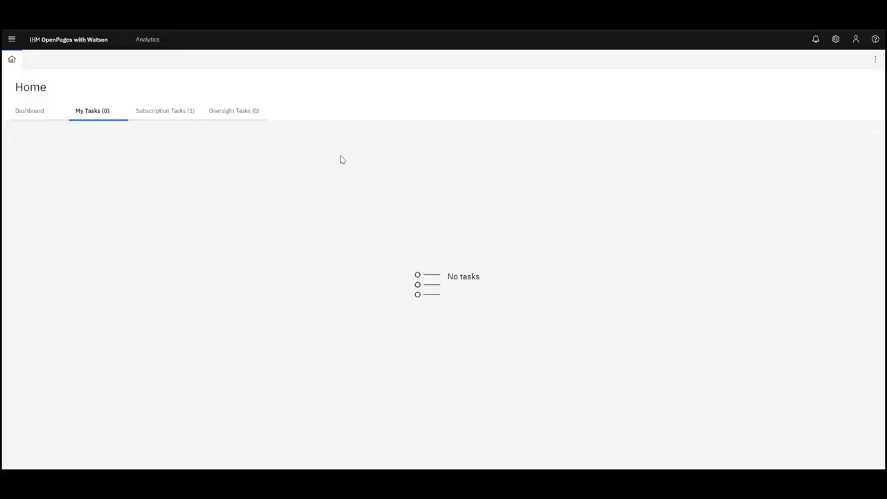
# - List Business Continuity's Business Impact Analyses, including inactive ones, sorted by Name descending
pyautogui.click(12, 40)
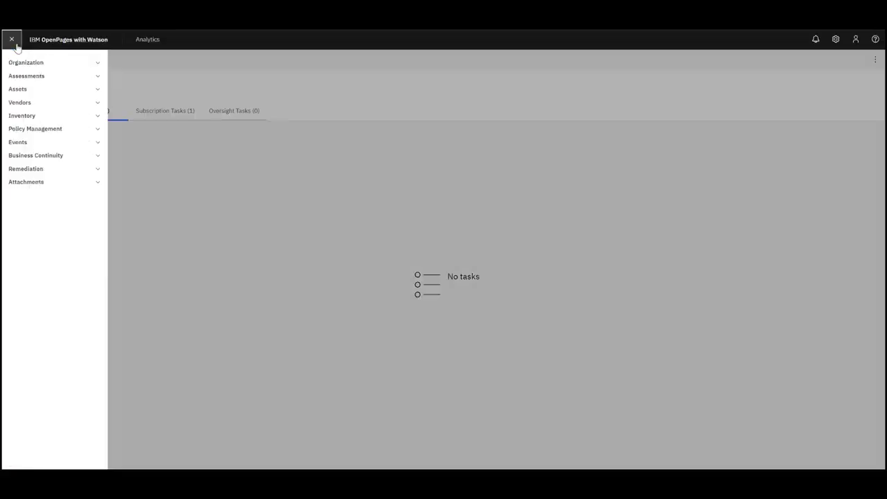
pyautogui.click(36, 157)
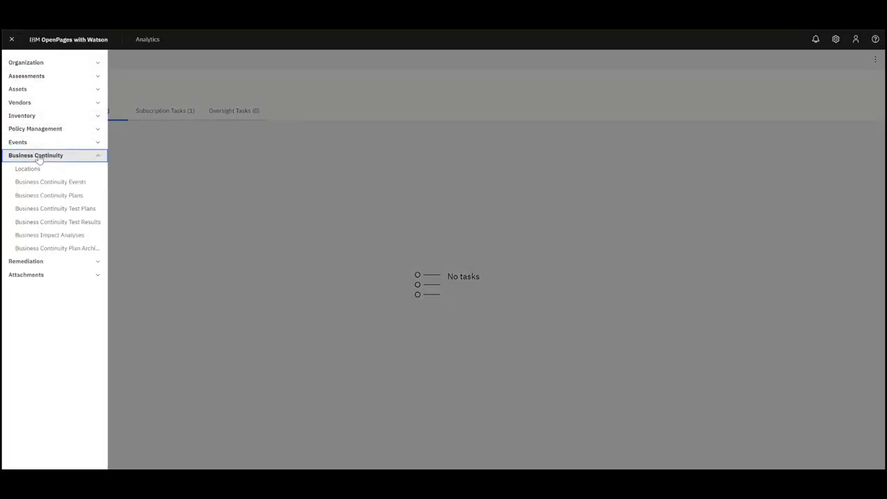
pyautogui.click(62, 237)
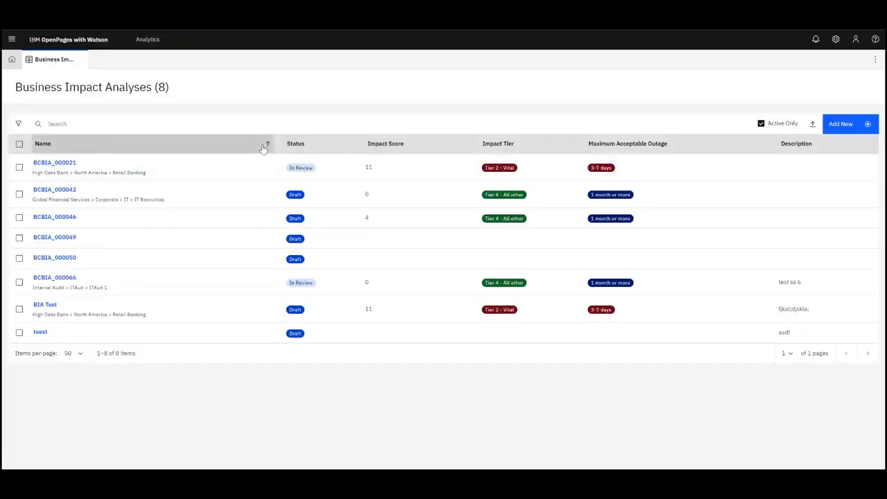
pyautogui.click(764, 125)
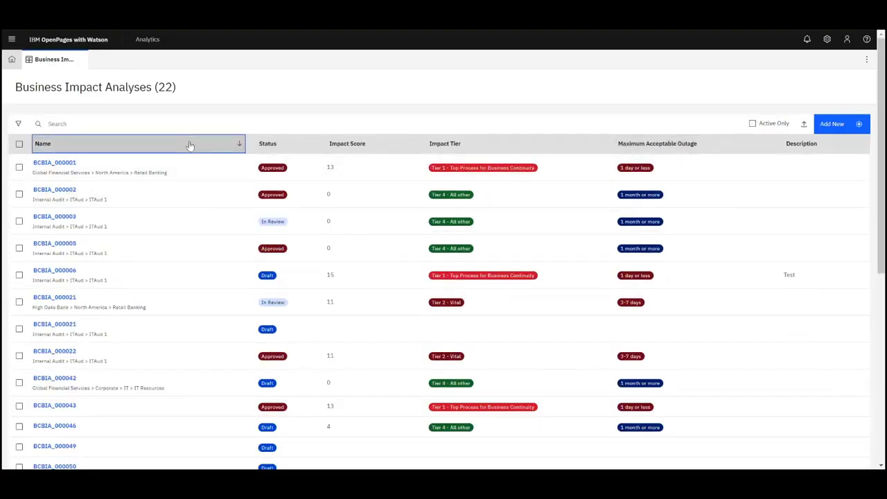
pyautogui.click(239, 145)
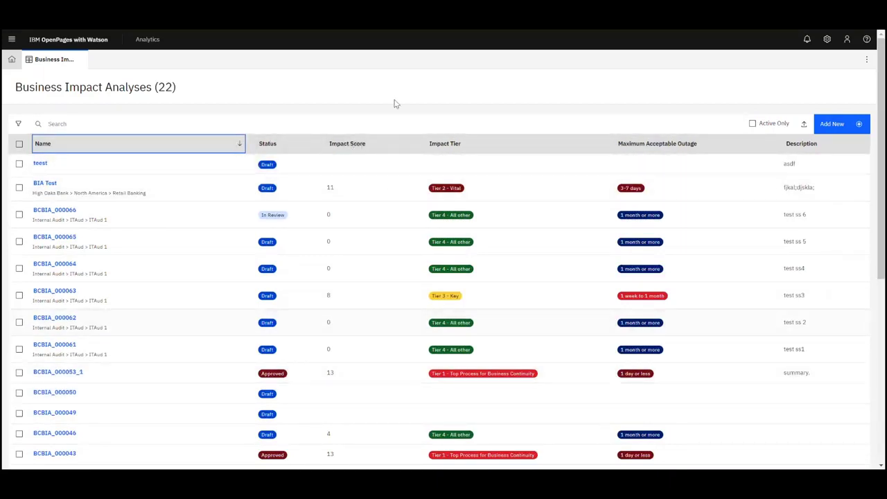
# - Try a Global Financial Services entity filter, then clear it and hide the filter panel
pyautogui.click(20, 124)
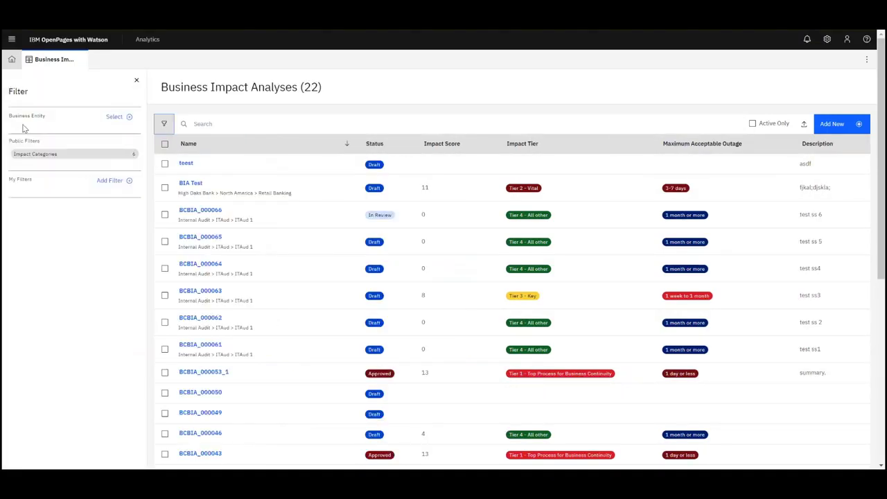
pyautogui.click(112, 117)
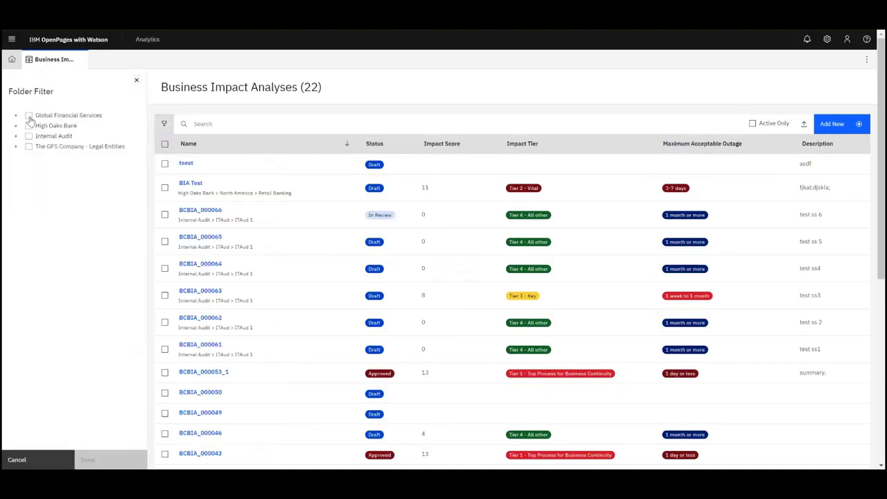
pyautogui.click(28, 116)
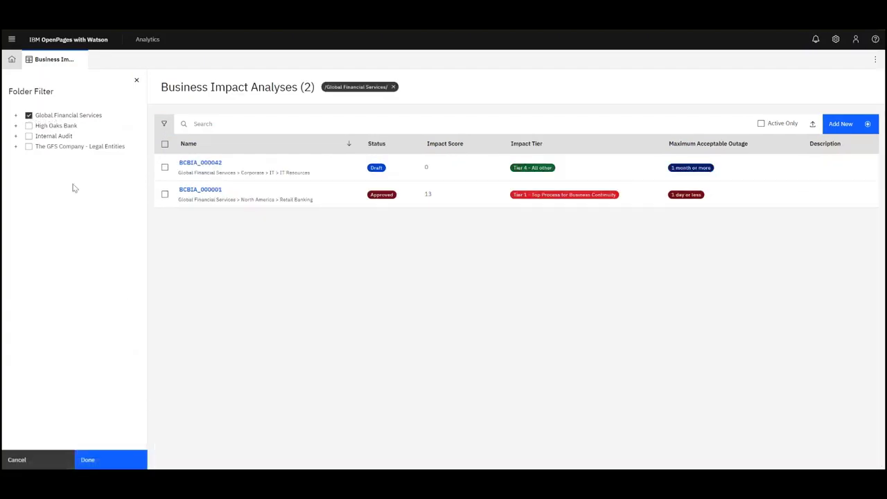
pyautogui.click(29, 116)
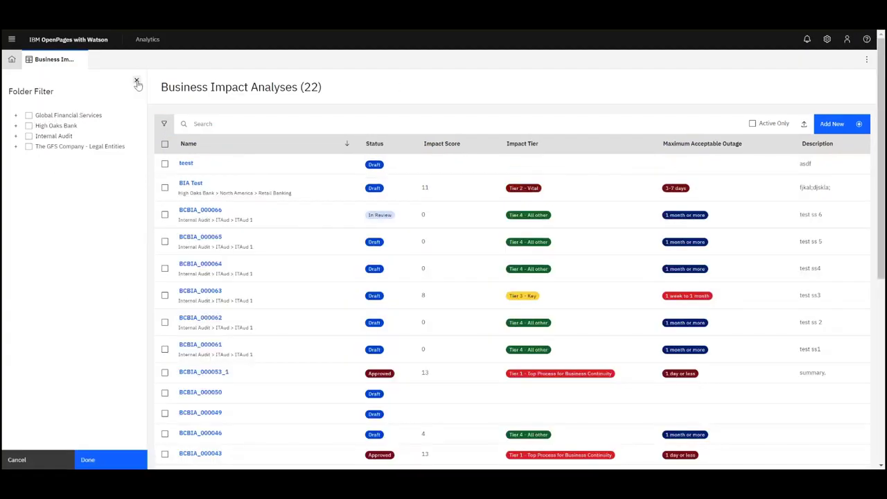
pyautogui.click(137, 82)
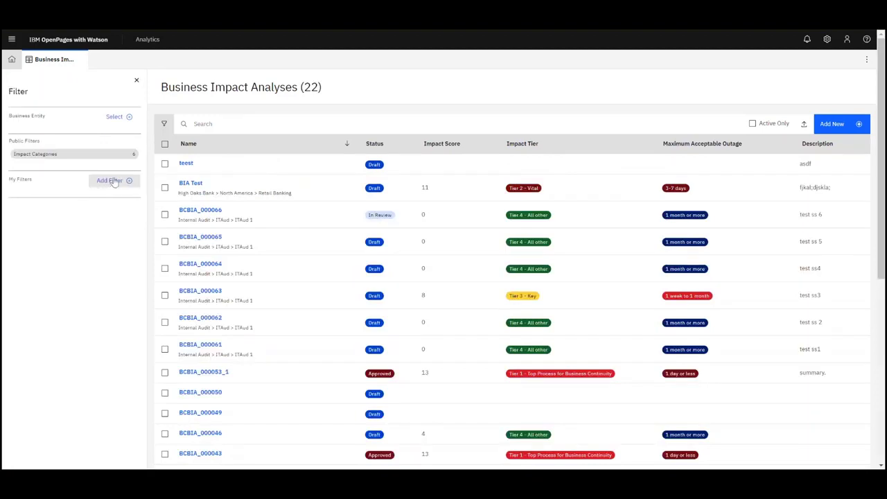
pyautogui.click(137, 82)
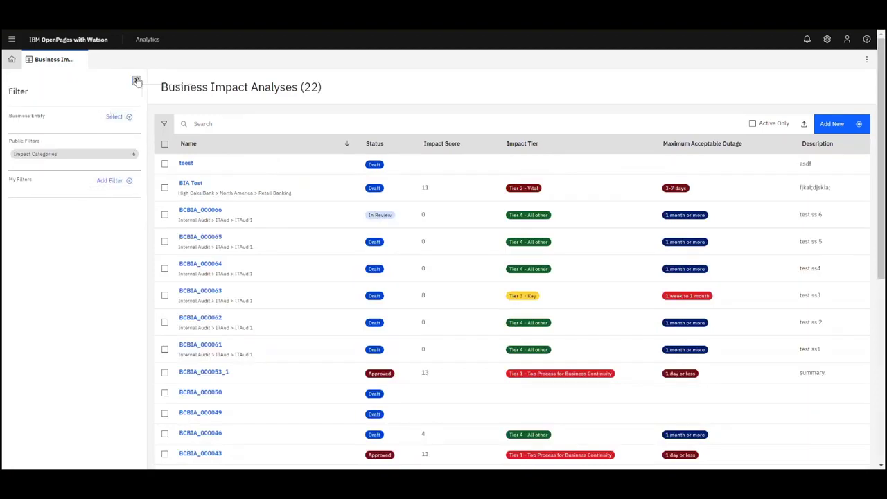
# - Export the Business Impact Analyses list to an .xls file and open the download
pyautogui.click(805, 125)
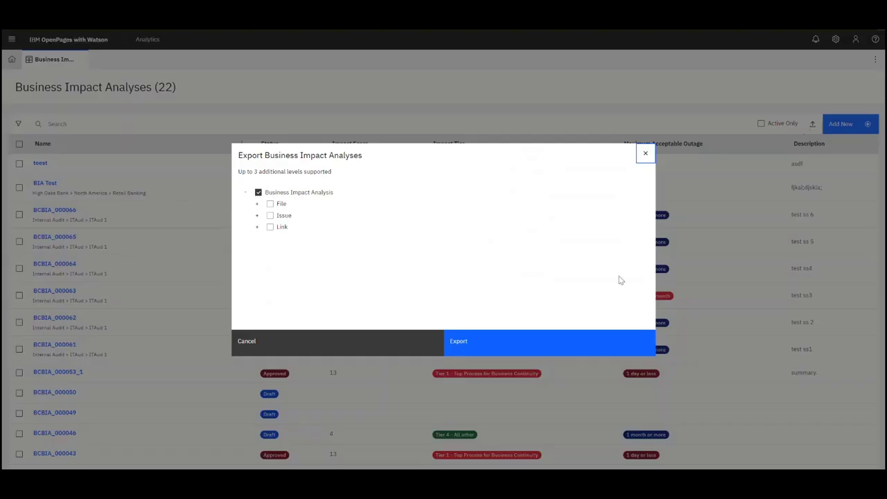
pyautogui.click(528, 346)
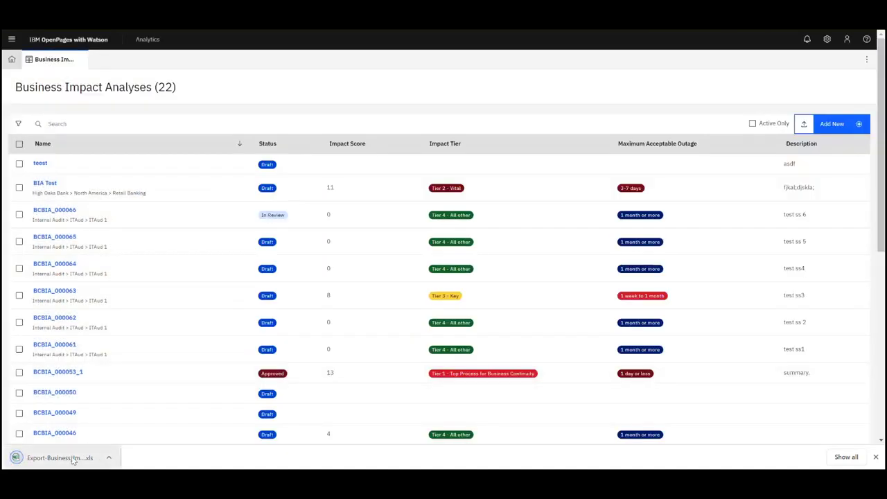
pyautogui.click(62, 457)
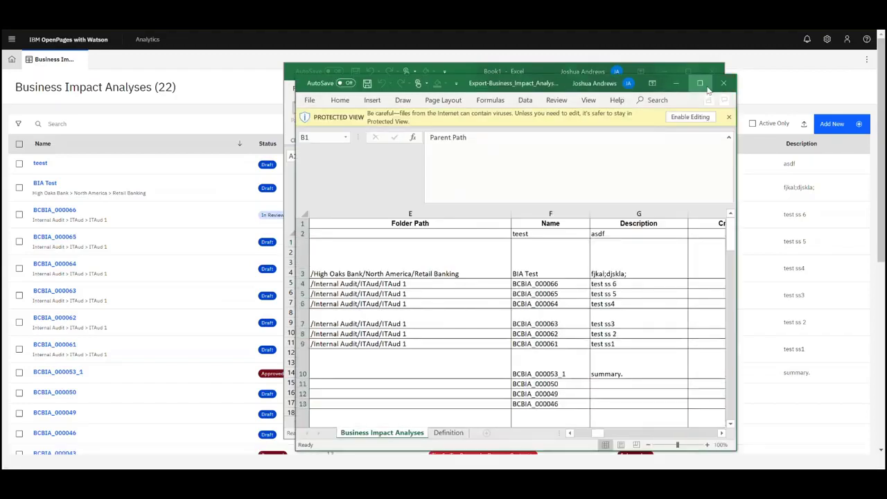
# - Review the maximized Export-Business_Impact_Analyses workbook's columns, then close it and the blank Book1
pyautogui.click(701, 83)
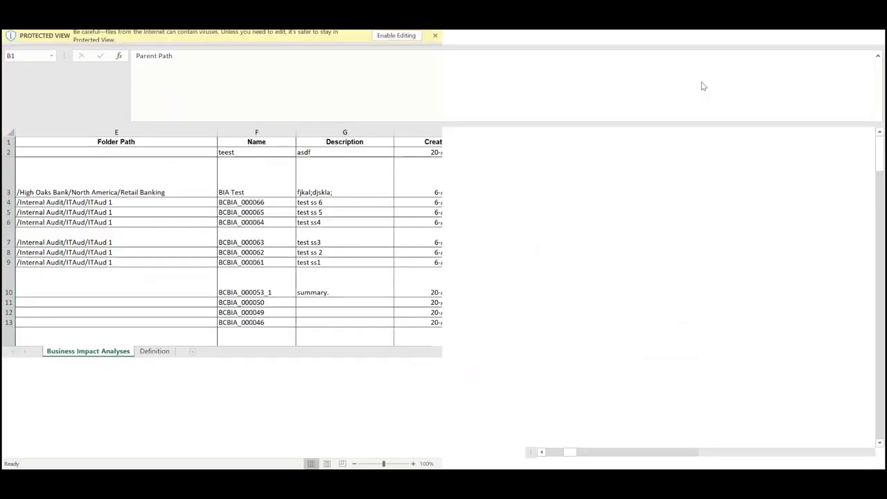
pyautogui.moveTo(628, 451); pyautogui.dragTo(608, 451)
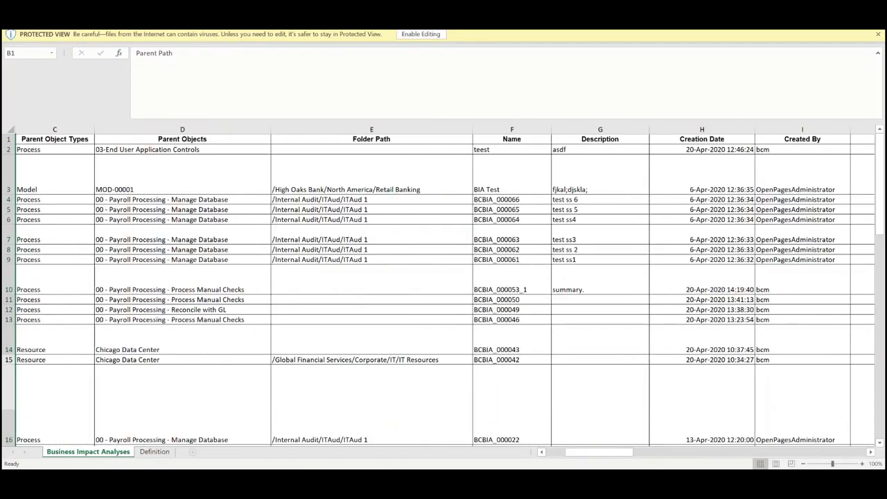
pyautogui.click(874, 8)
pyautogui.click(715, 74)
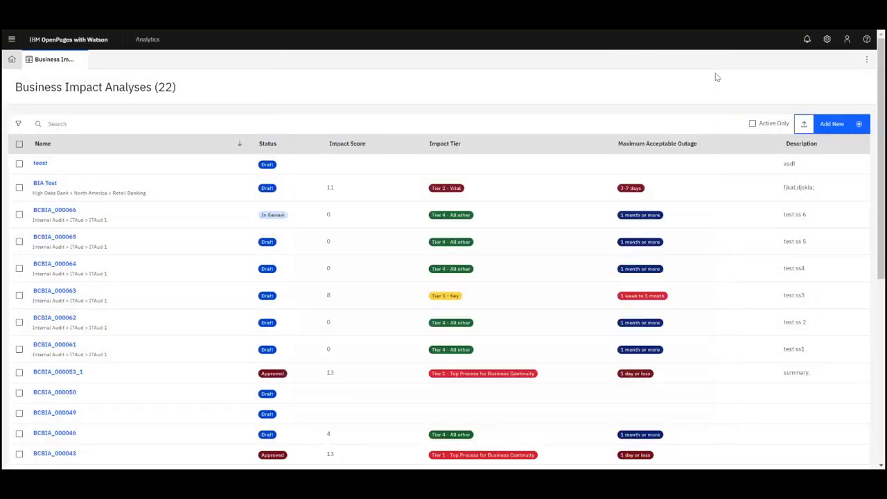